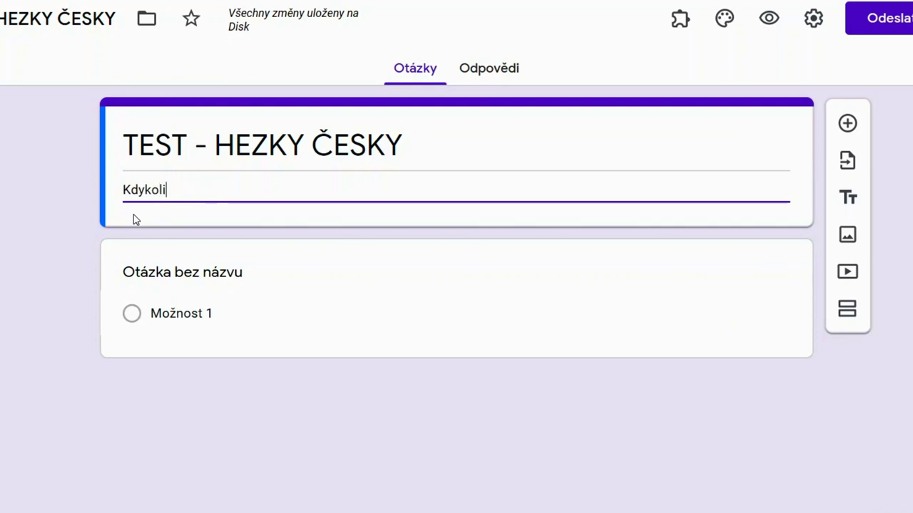
Write the form description "Kdykoliv se ke mně můžeš vracet nebo mě poslat dalším zájemcům o procvičování:" and start a new line below it.
{"action": "type", "text": "bo m"}
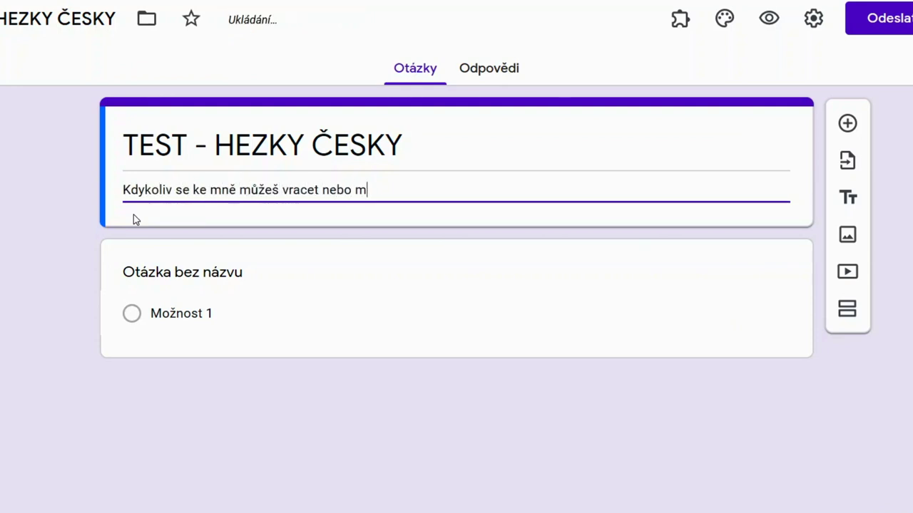
{"action": "type", "text": "ě poslat dalším zájemcům o procvičování:"}
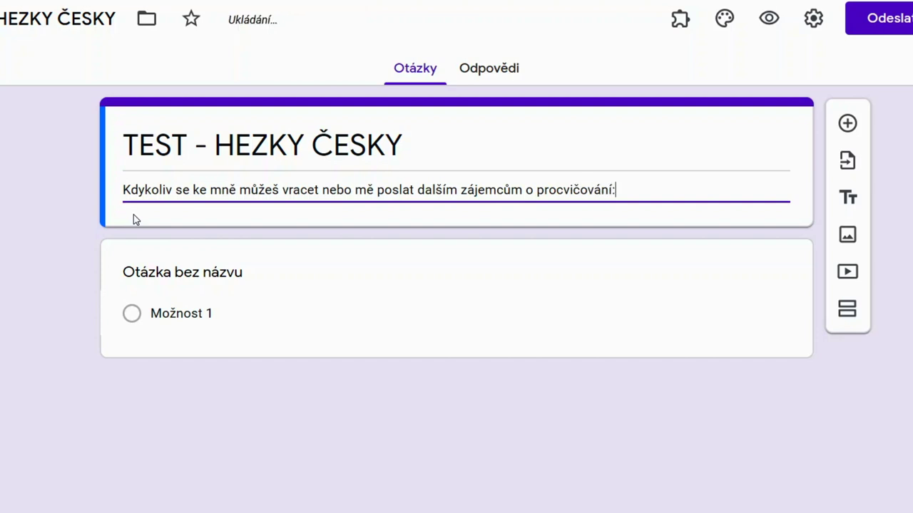
{"action": "key", "text": "Return"}
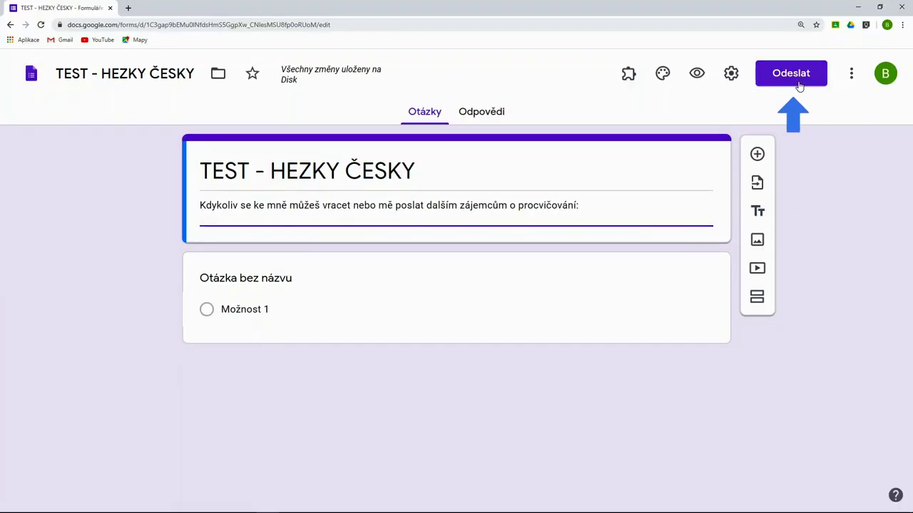
Copy the form's sharing link in shortened form and paste it on the second line of the form description.
{"action": "left_click", "coordinate": [792, 78]}
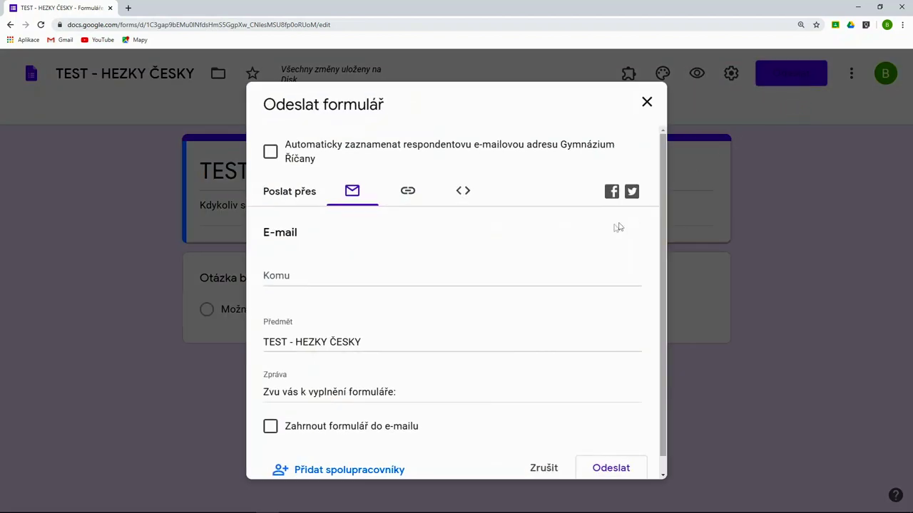
{"action": "left_click", "coordinate": [409, 196]}
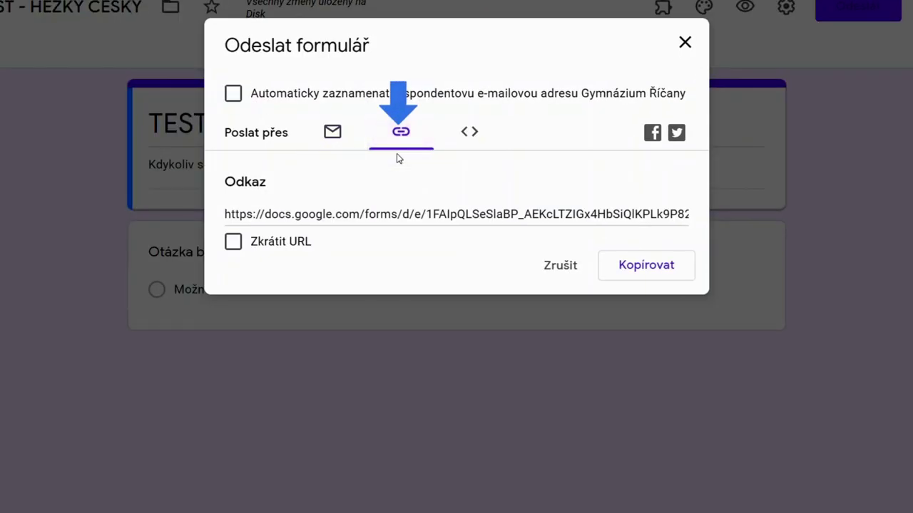
{"action": "left_click", "coordinate": [233, 243]}
{"action": "key", "text": "ctrl+c"}
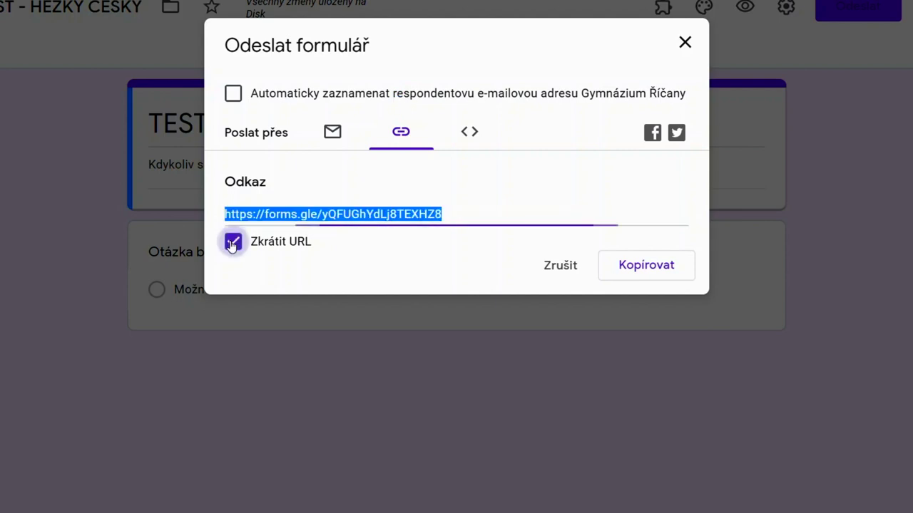
{"action": "left_click", "coordinate": [644, 277]}
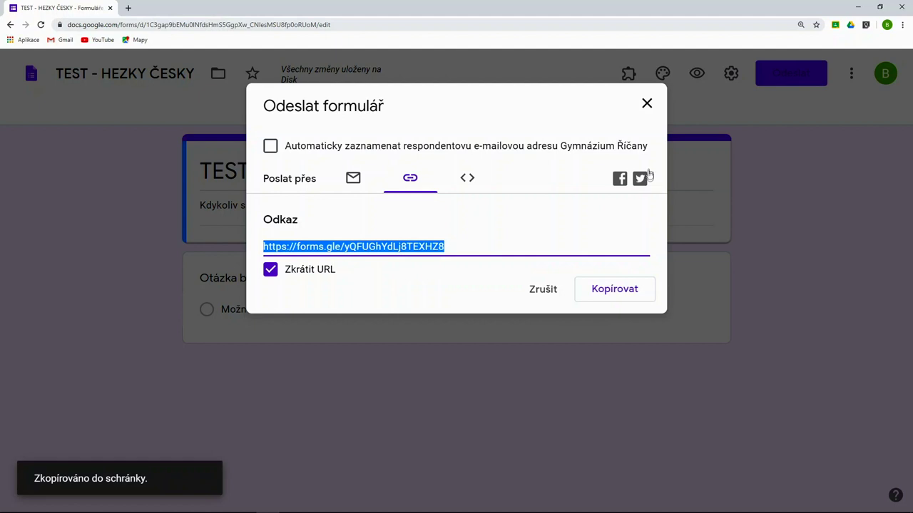
{"action": "left_click", "coordinate": [645, 103]}
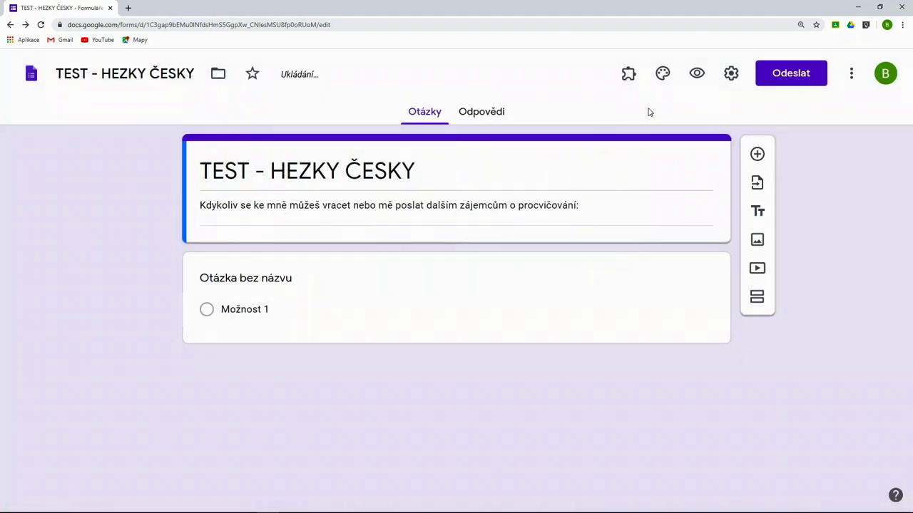
{"action": "left_click", "coordinate": [204, 221]}
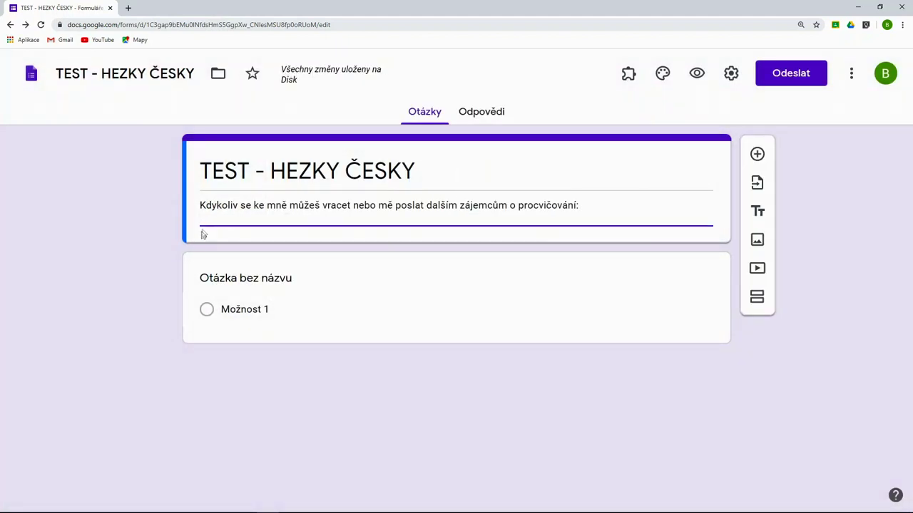
{"action": "key", "text": "ctrl+v"}
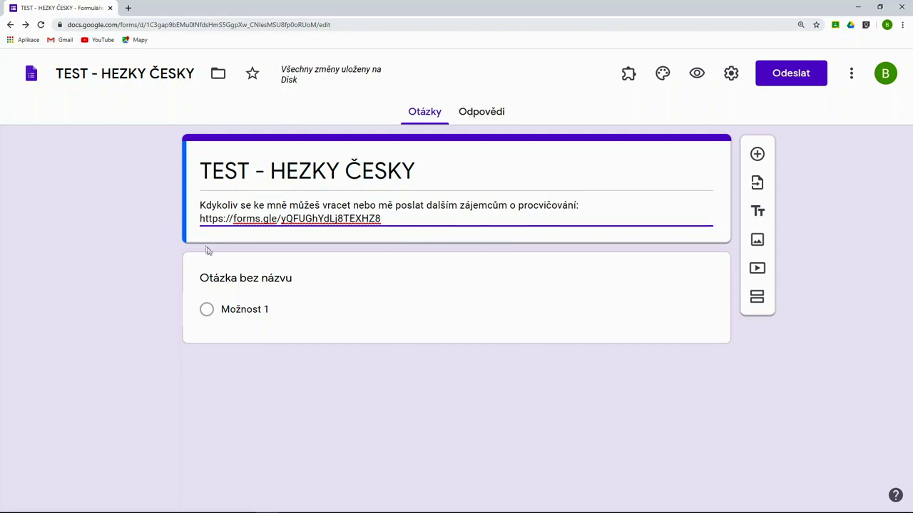
Title the first question "V jarním veselí venku zpívaly..." and add the description "Vyber správné dokončení věty.".
{"action": "left_click", "coordinate": [320, 286]}
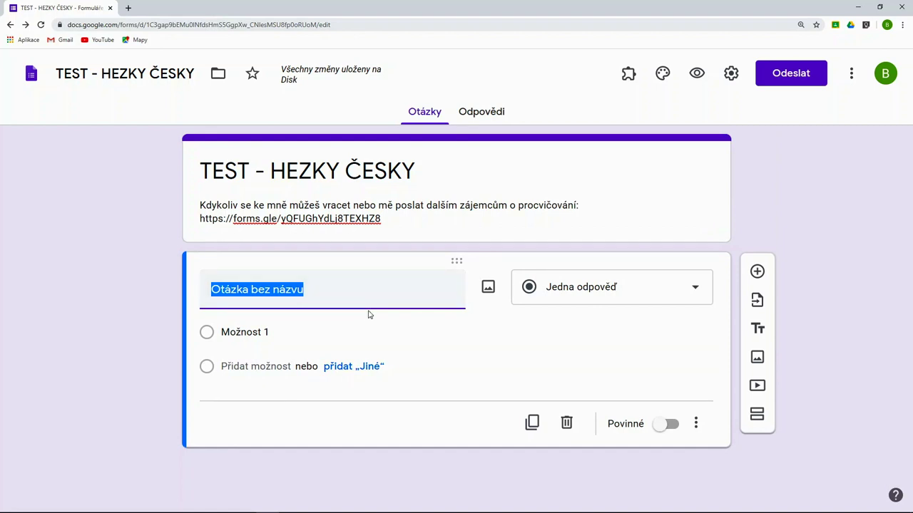
{"action": "type", "text": "V jarním veselí venku zpívaly..."}
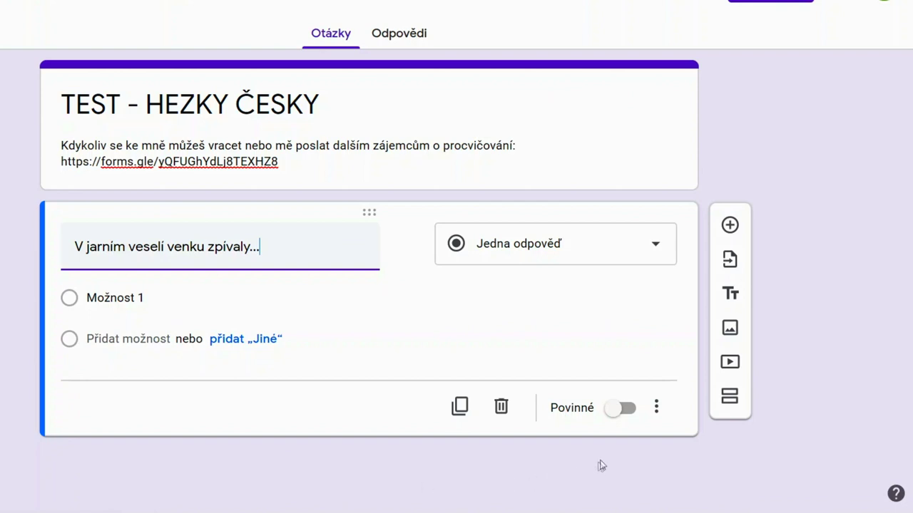
{"action": "left_click", "coordinate": [657, 412]}
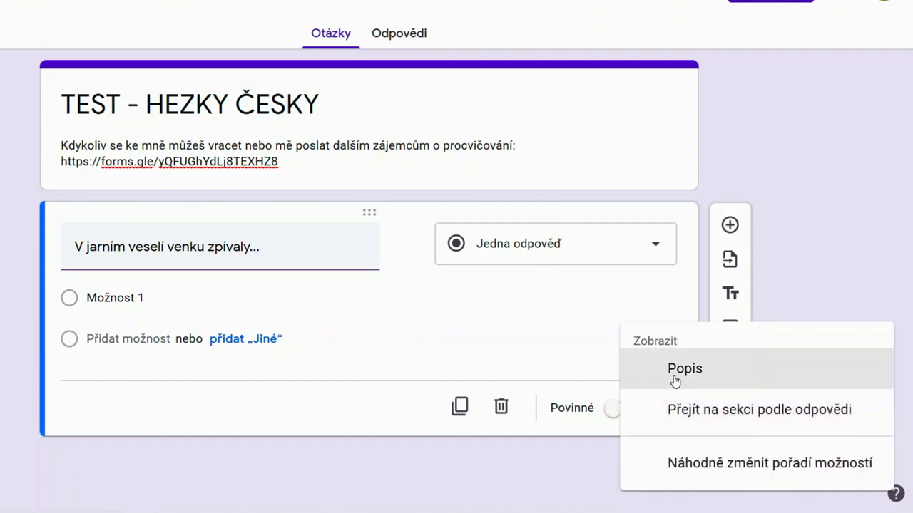
{"action": "left_click", "coordinate": [675, 380]}
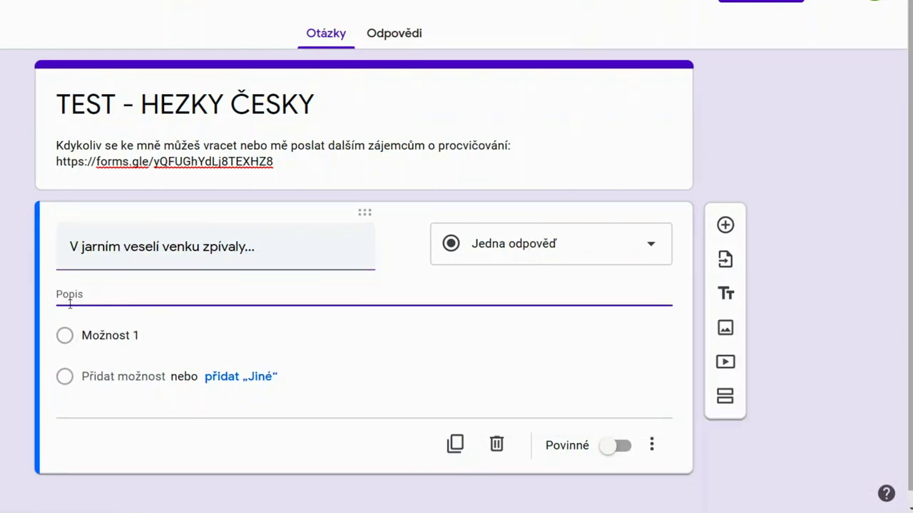
{"action": "type", "text": "Vyber správné dokončení věty."}
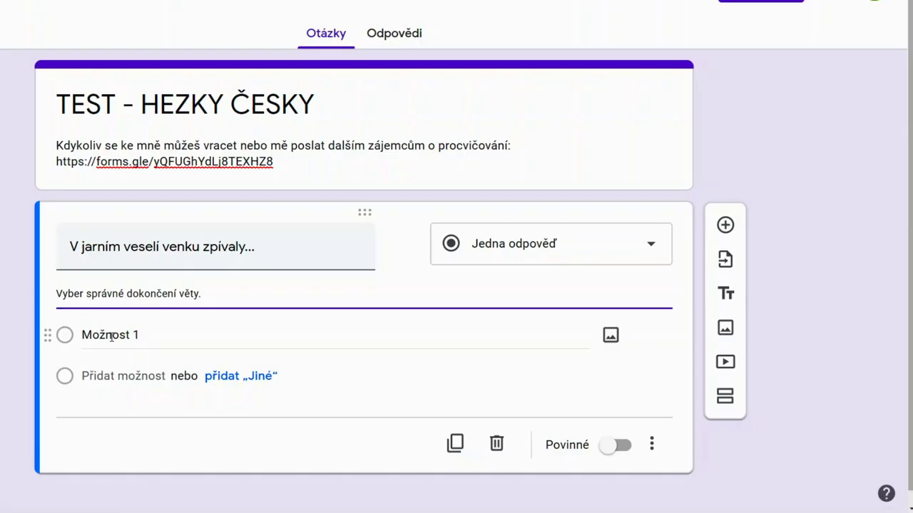
Give the first question the answer options "...ptáci.", "...děvčata." and "...krásné dívky.".
{"action": "left_click", "coordinate": [111, 337]}
{"action": "type", "text": "...ptáci."}
{"action": "key", "text": "Return"}
{"action": "type", "text": "..."}
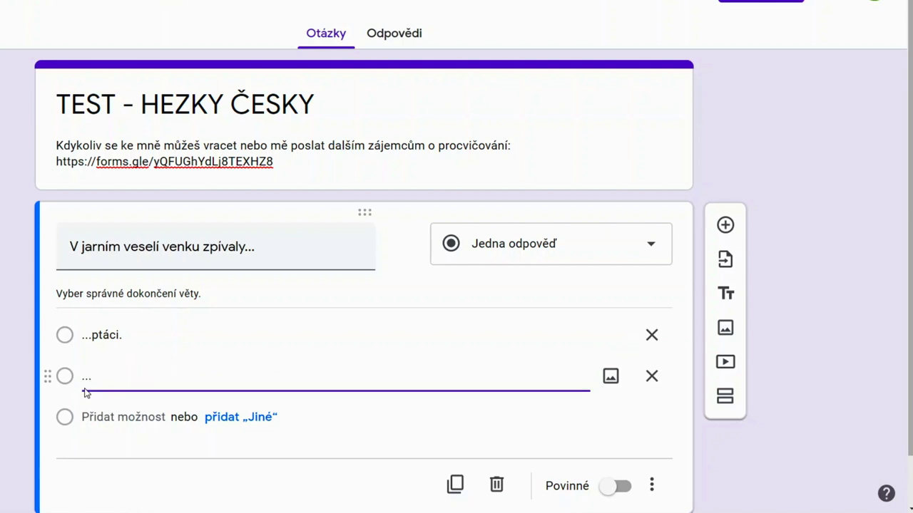
{"action": "type", "text": "děvčata."}
{"action": "key", "text": "Return"}
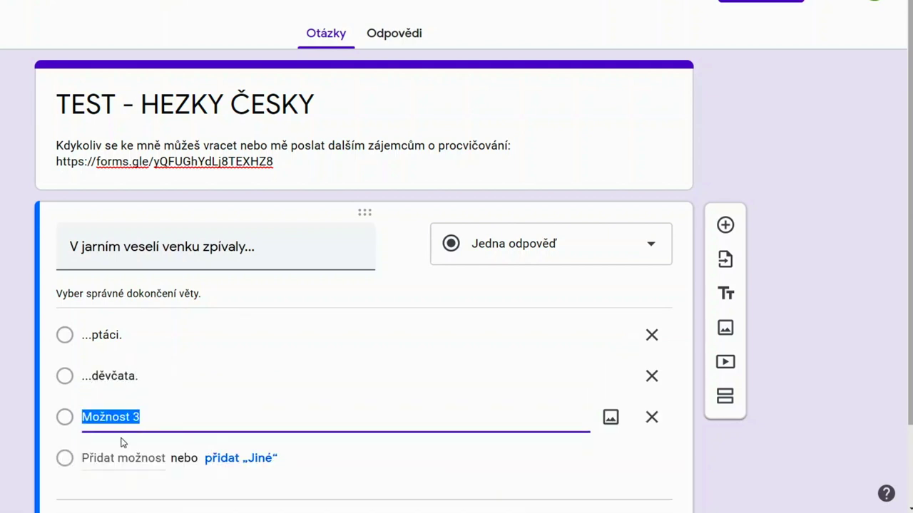
{"action": "type", "text": "...krásné dívky."}
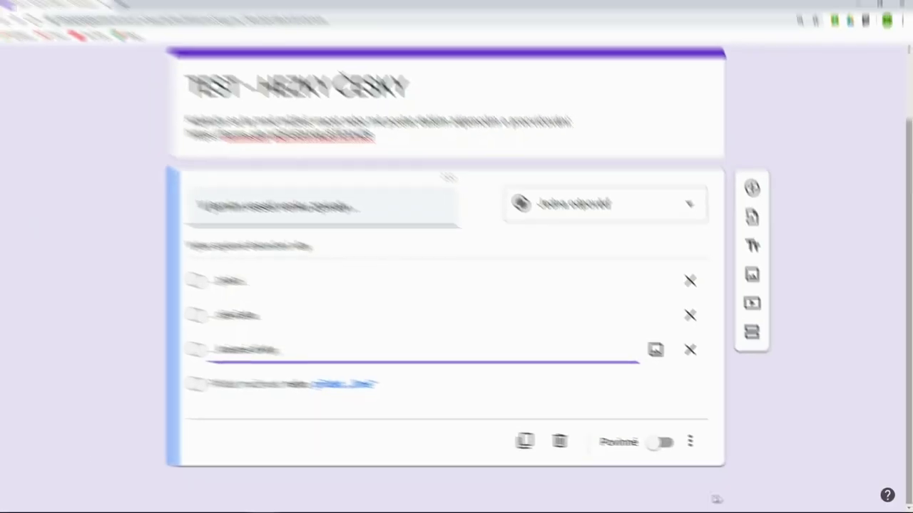
Duplicate the first question and change the copy's title to "V jarním veselí venku zpívali...".
{"action": "left_click", "coordinate": [529, 442]}
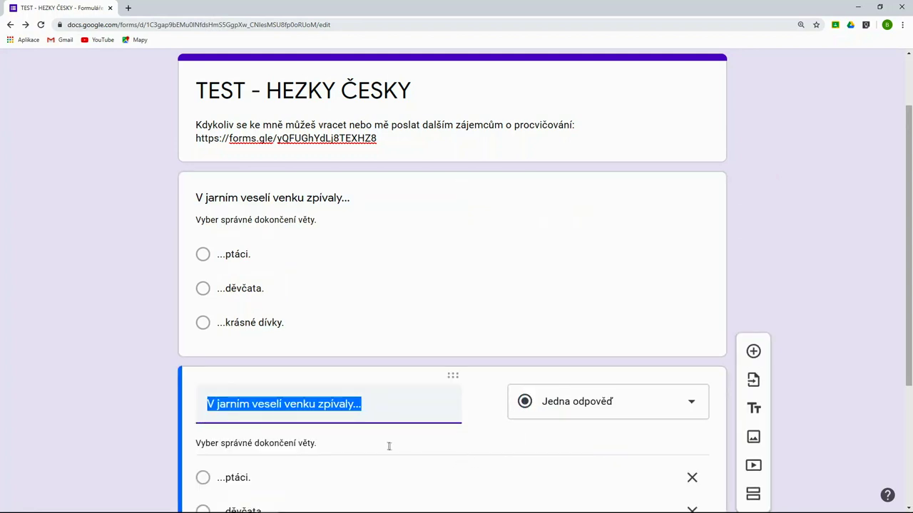
{"action": "left_click", "coordinate": [376, 405]}
{"action": "key", "text": "BackSpace"}
{"action": "key", "text": "BackSpace"}
{"action": "key", "text": "BackSpace"}
{"action": "key", "text": "BackSpace"}
{"action": "type", "text": "i..."}
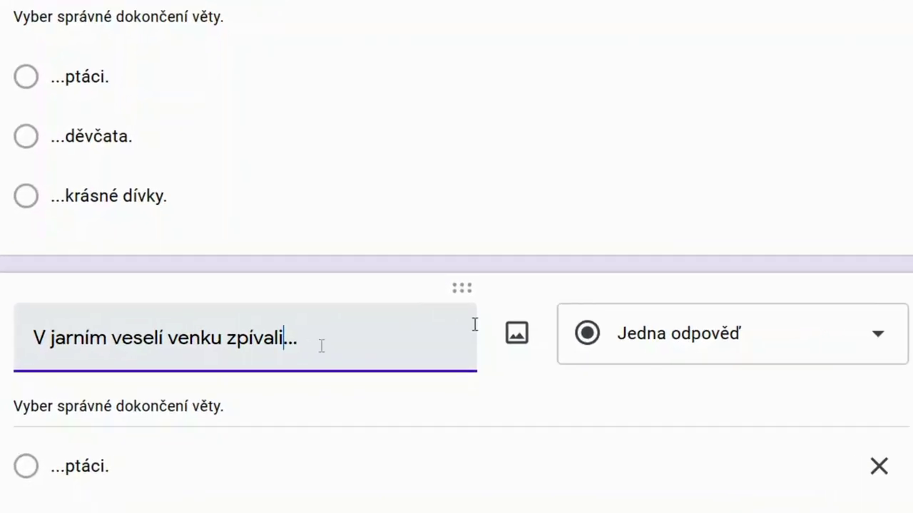
Replace the duplicated question's answer options with "...malé děti.", "...malí chlapci." and "...malá děvčata.".
{"action": "scroll", "coordinate": [322, 346], "scroll_direction": "down", "scroll_amount": 3}
{"action": "left_click", "coordinate": [96, 243]}
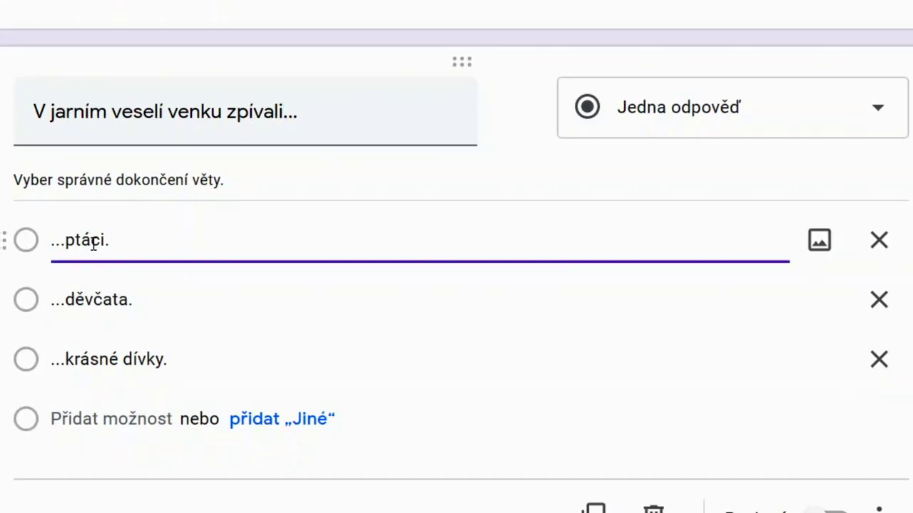
{"action": "double_click", "coordinate": [94, 244]}
{"action": "type", "text": "malé děti"}
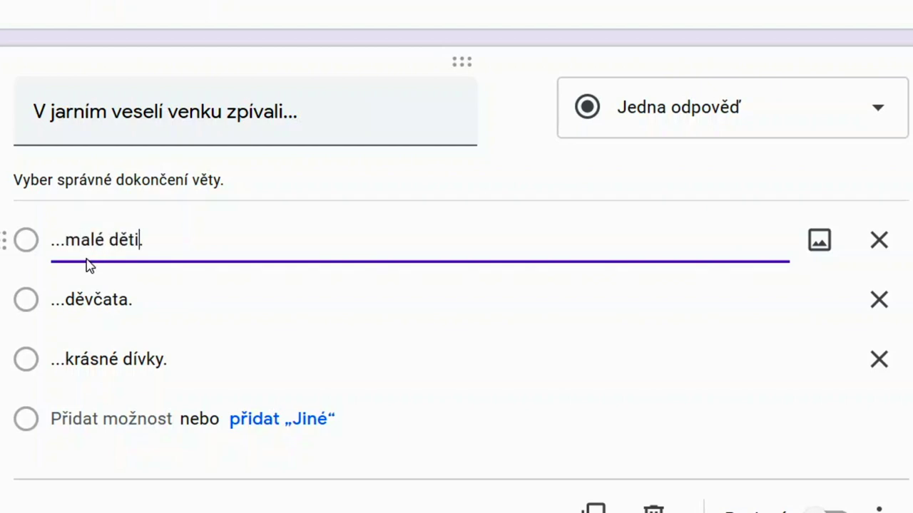
{"action": "left_click", "coordinate": [96, 300]}
{"action": "double_click", "coordinate": [97, 300]}
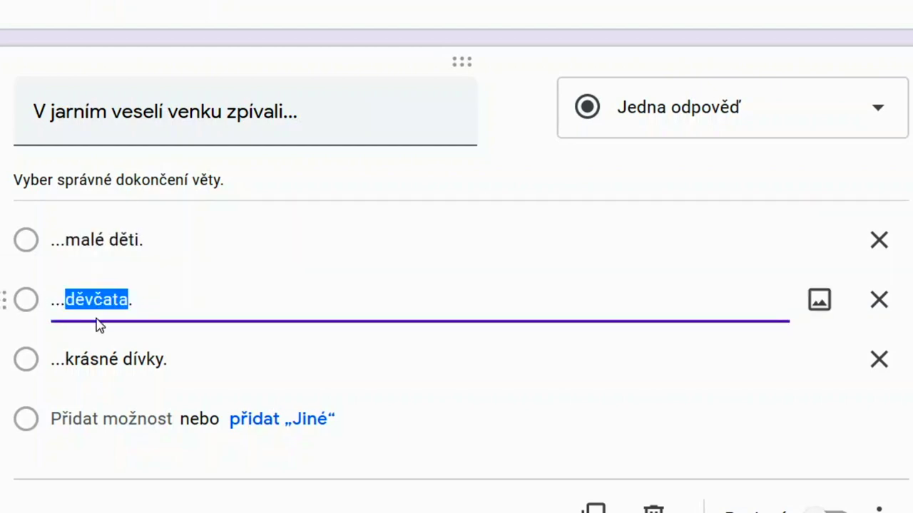
{"action": "type", "text": "malí chlapci"}
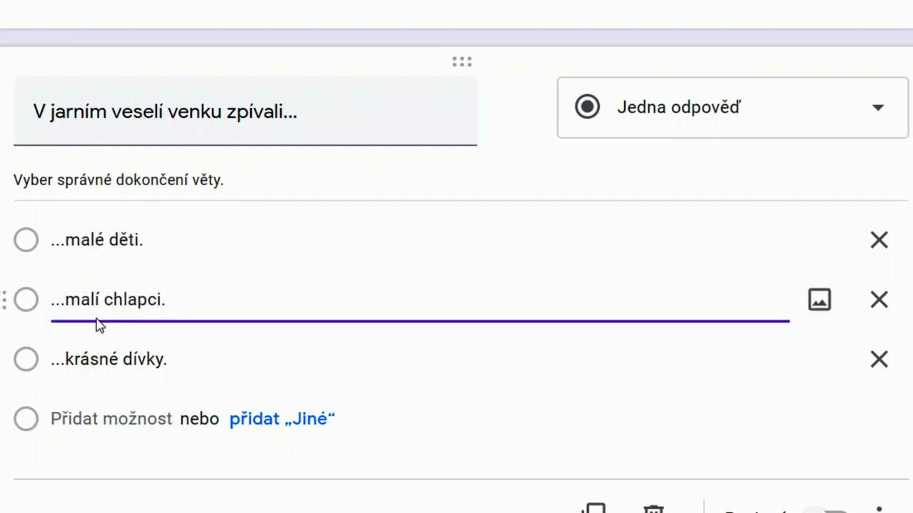
{"action": "triple_click", "coordinate": [164, 361]}
{"action": "type", "text": "...malá děvčat"}
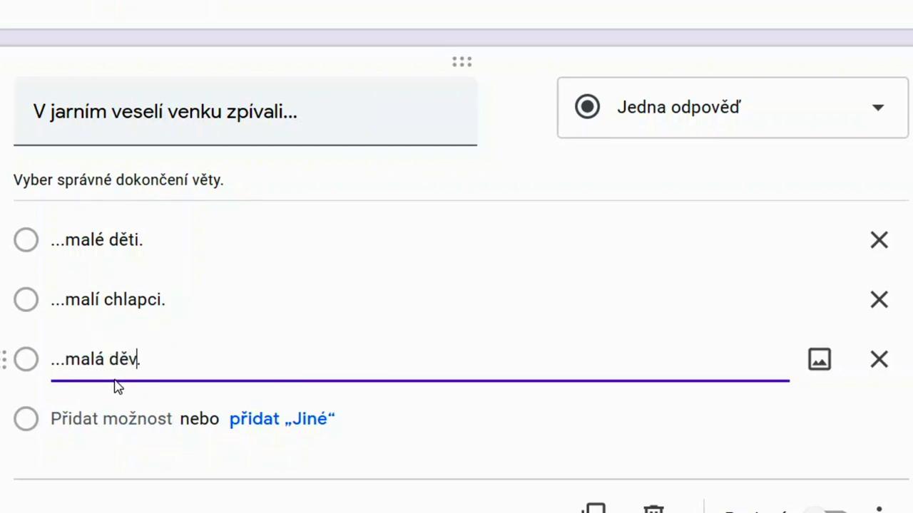
{"action": "type", "text": "a."}
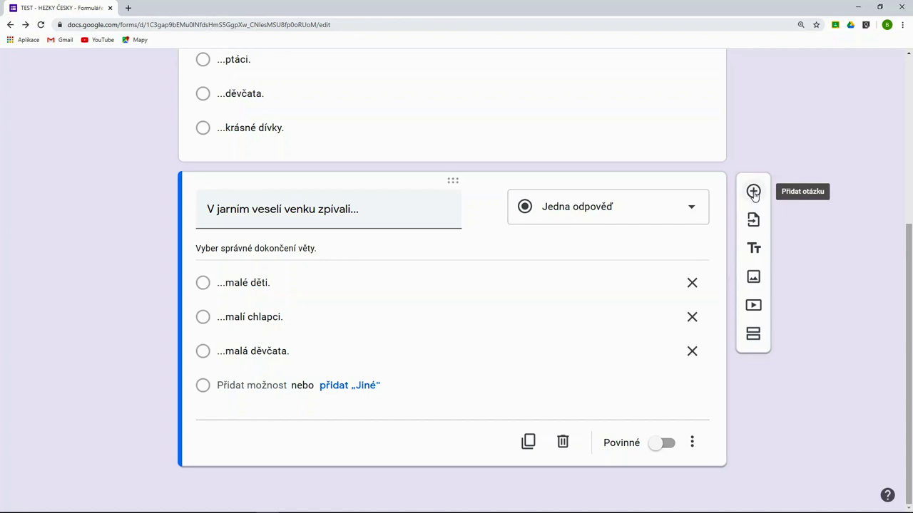
Add a question of type Mřížka s více možnostmi titled "V každém řádku se rozhodni pro správnou volbu:".
{"action": "left_click", "coordinate": [753, 192]}
{"action": "left_click", "coordinate": [690, 308]}
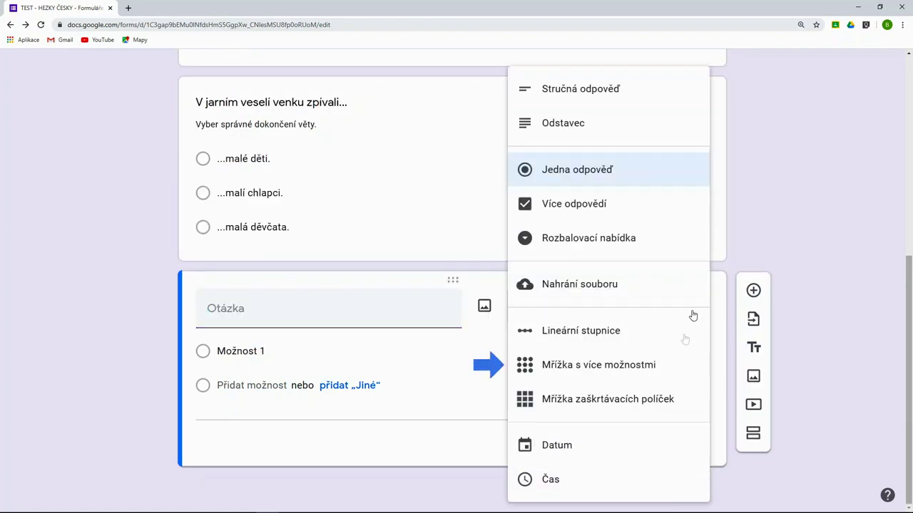
{"action": "left_click", "coordinate": [671, 366]}
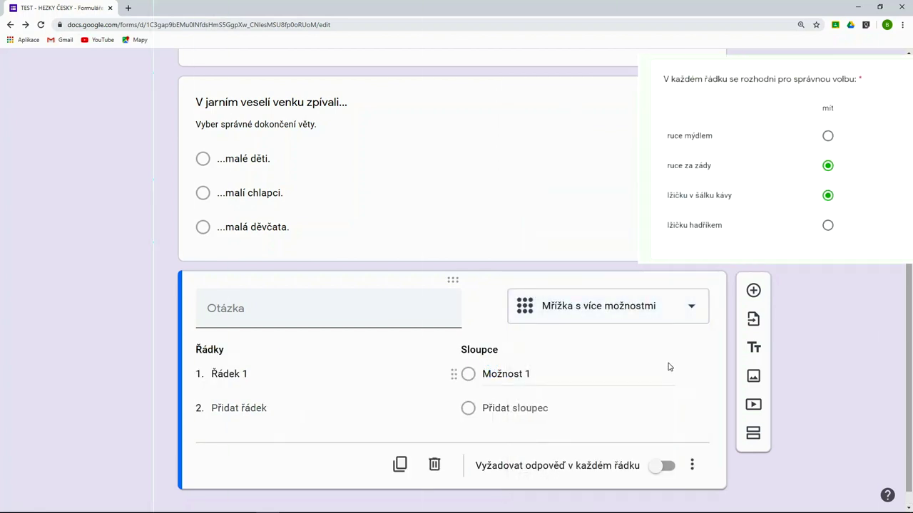
{"action": "left_click", "coordinate": [216, 314]}
{"action": "type", "text": "V každém řádku se s"}
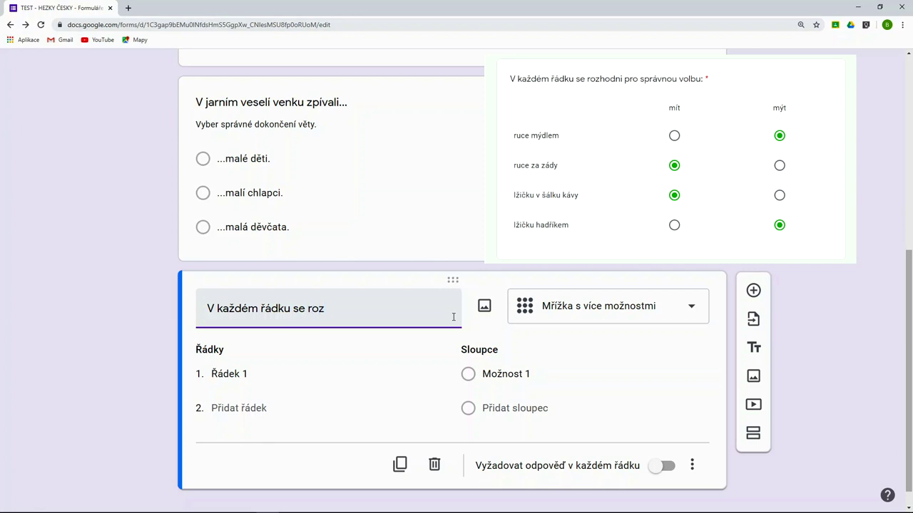
{"action": "type", "text": "ozhodni pro správnou"}
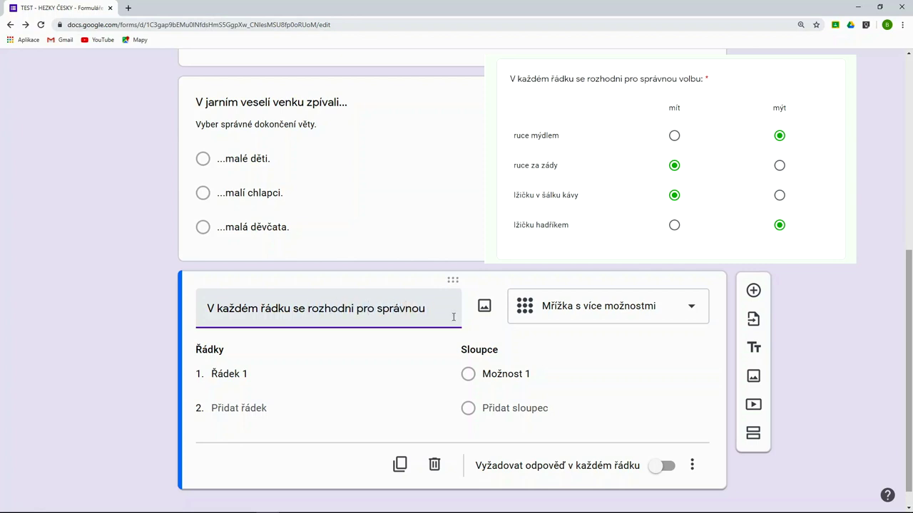
{"action": "type", "text": " volbu:"}
Enter the grid question's rows "ruce mýdlem", "ruce za zády", "lžičku v šálku kávy" and "lžičku hadříkem".
{"action": "left_click", "coordinate": [251, 392]}
{"action": "type", "text": "ruce mýdlem"}
{"action": "key", "text": "Return"}
{"action": "type", "text": "ruce za zády"}
{"action": "key", "text": "Return"}
{"action": "type", "text": "lžičku"}
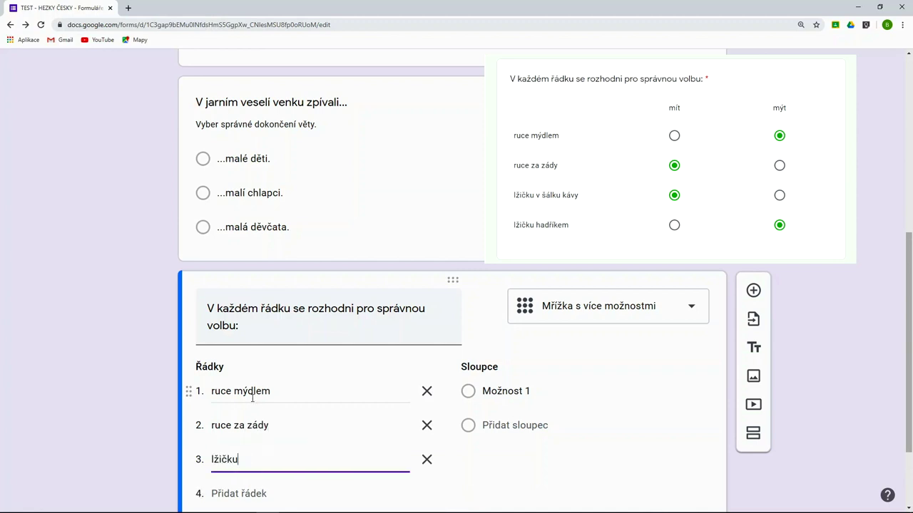
{"action": "type", "text": " v šálku kávy"}
{"action": "key", "text": "Return"}
{"action": "type", "text": "lžičku hadříkem"}
Enter the grid question's two columns, "mít" and "mýt".
{"action": "left_click", "coordinate": [563, 407]}
{"action": "type", "text": "mít"}
{"action": "key", "text": "Return"}
{"action": "type", "text": "mýt"}
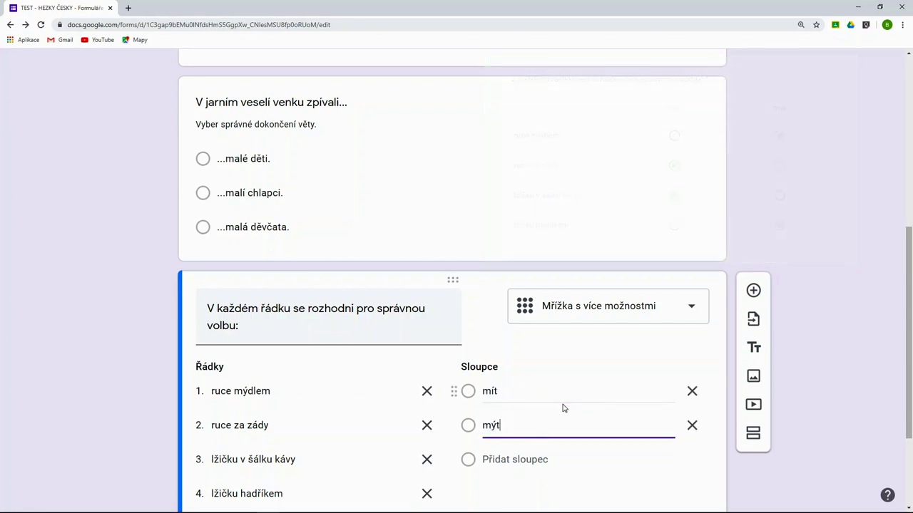
Add another question below the grid and set its type to Mřížka zaškrtávacích políček.
{"action": "scroll", "coordinate": [818, 451], "scroll_direction": "down", "scroll_amount": 2}
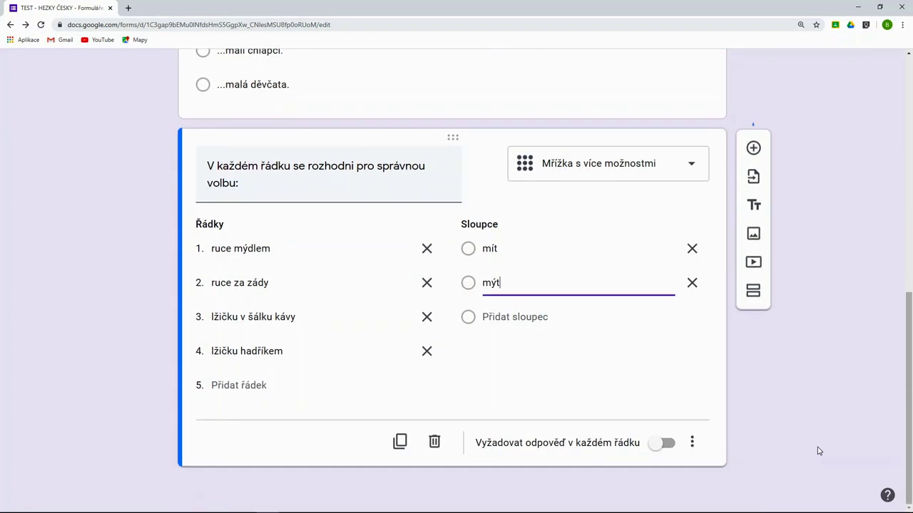
{"action": "left_click", "coordinate": [753, 153]}
{"action": "left_click", "coordinate": [693, 314]}
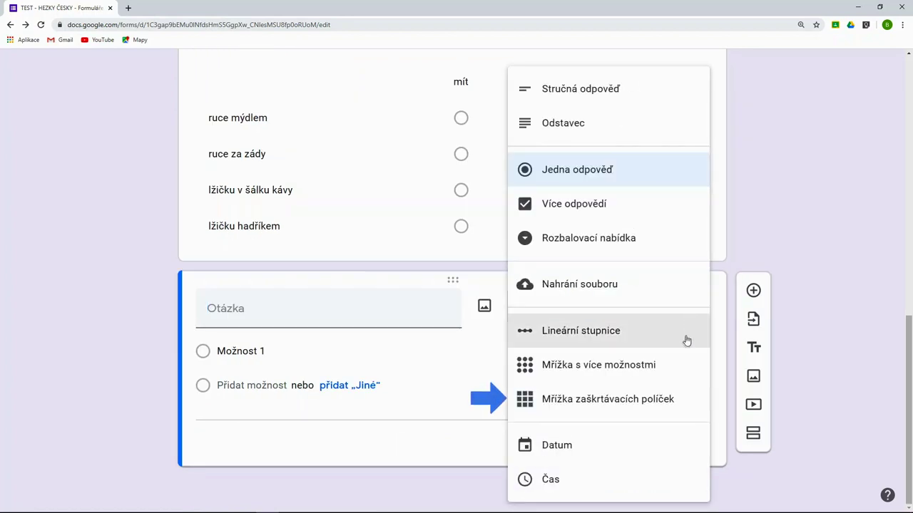
{"action": "left_click", "coordinate": [669, 401]}
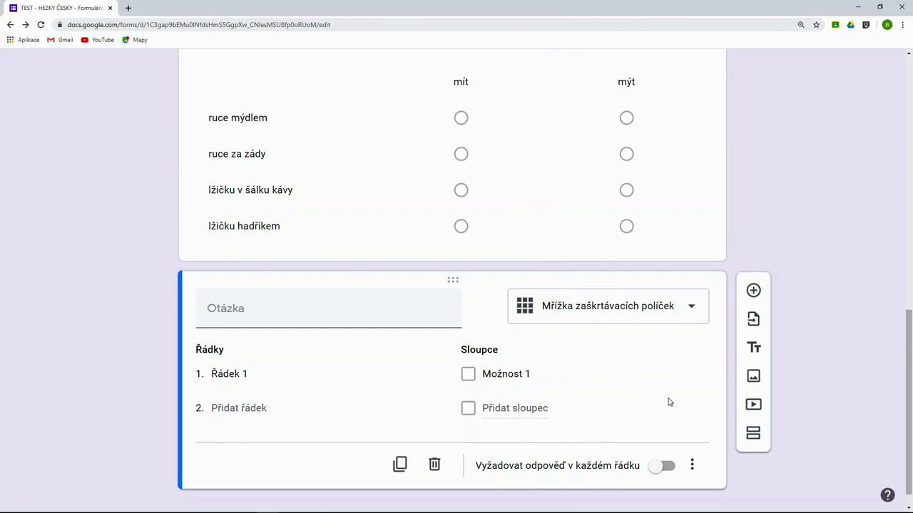
Title the checkbox grid question "Na každém řádku vyber správně dvě slova hrát a zpívat ke každé větě.".
{"action": "left_click", "coordinate": [267, 313]}
{"action": "type", "text": "Na každém řádku vyb"}
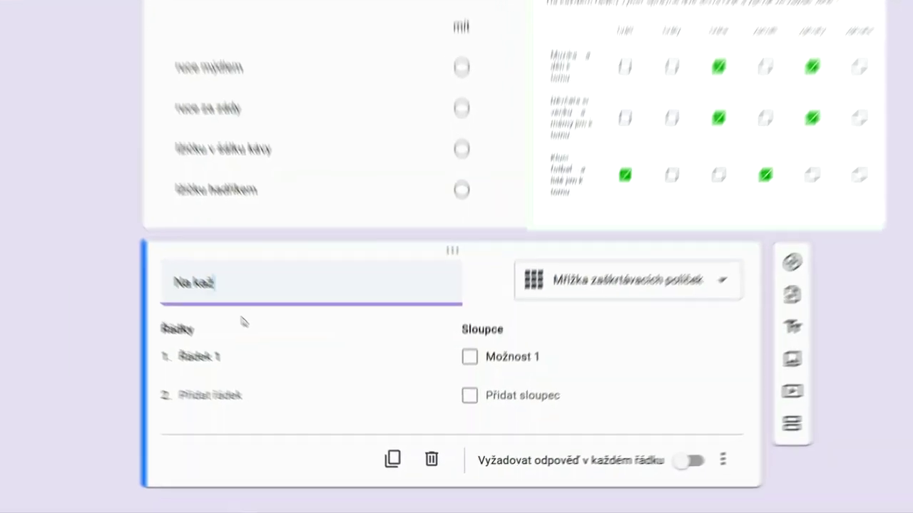
{"action": "type", "text": "er spr"}
{"action": "key", "text": "BackSpace"}
{"action": "key", "text": "BackSpace"}
{"action": "key", "text": "BackSpace"}
{"action": "key", "text": "BackSpace"}
{"action": "type", "text": "r správně dvě slova hrá"}
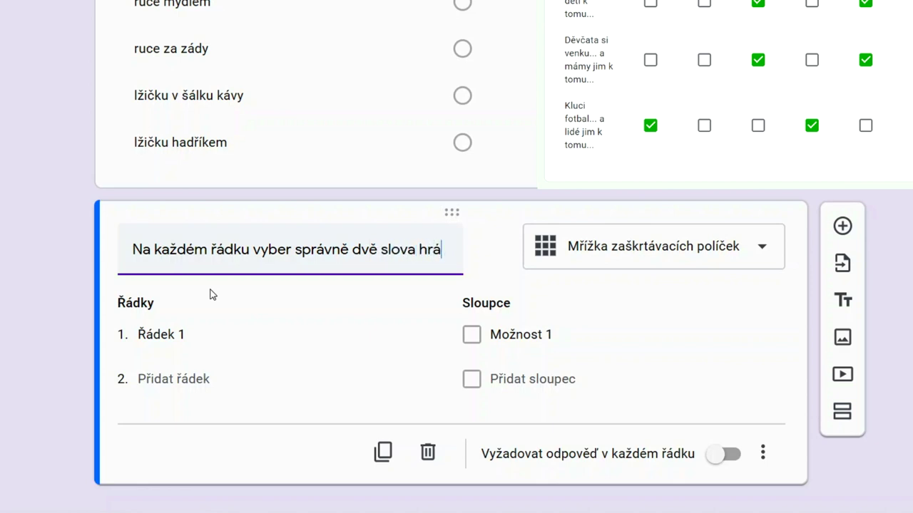
{"action": "type", "text": "t a zpívat ke "}
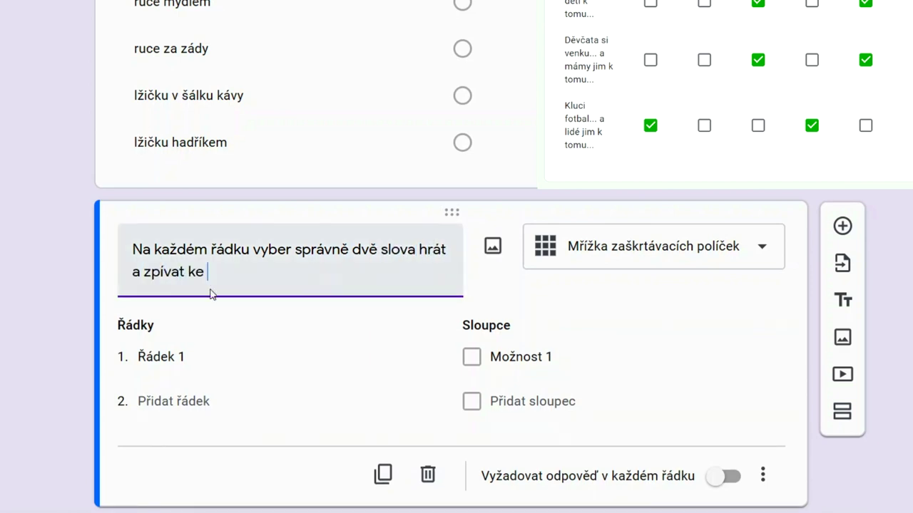
{"action": "type", "text": "každé větě."}
Enter the grid's rows "Muzika... a děti k tomu...", "Děvčata si venku... a mámy jim k tomu..." and "Kluci fotbal... a lidé jim k tomu...".
{"action": "left_click", "coordinate": [214, 356]}
{"action": "type", "text": "Muzika"}
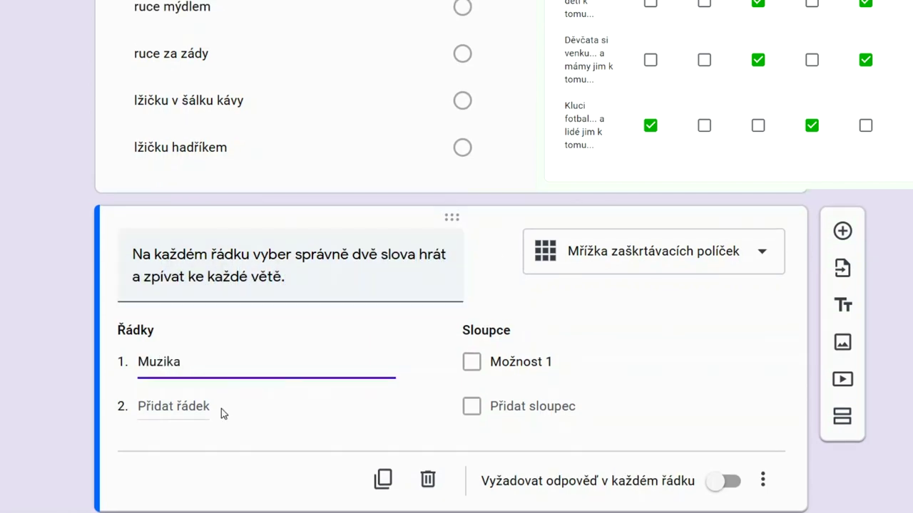
{"action": "type", "text": "... a děti k tomu..."}
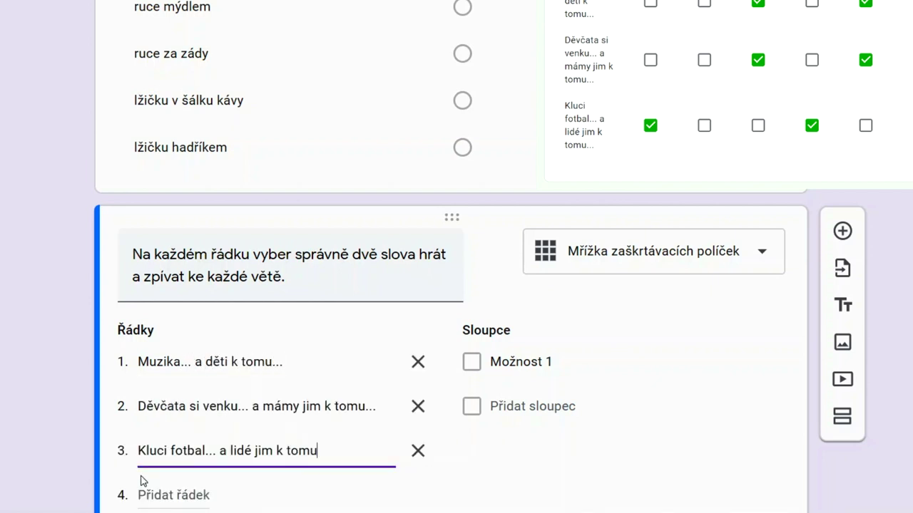
{"action": "type", "text": "..."}
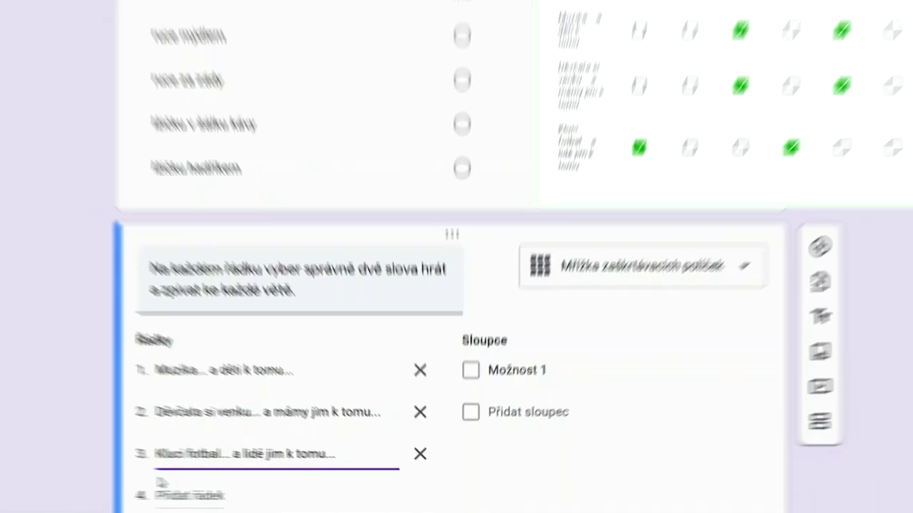
Enter the grid's columns "hráli", "hrály", "hrála", "zpívali", "zpívaly" and "zpívala", and require an answer in every row.
{"action": "left_click", "coordinate": [520, 362]}
{"action": "type", "text": "hráli"}
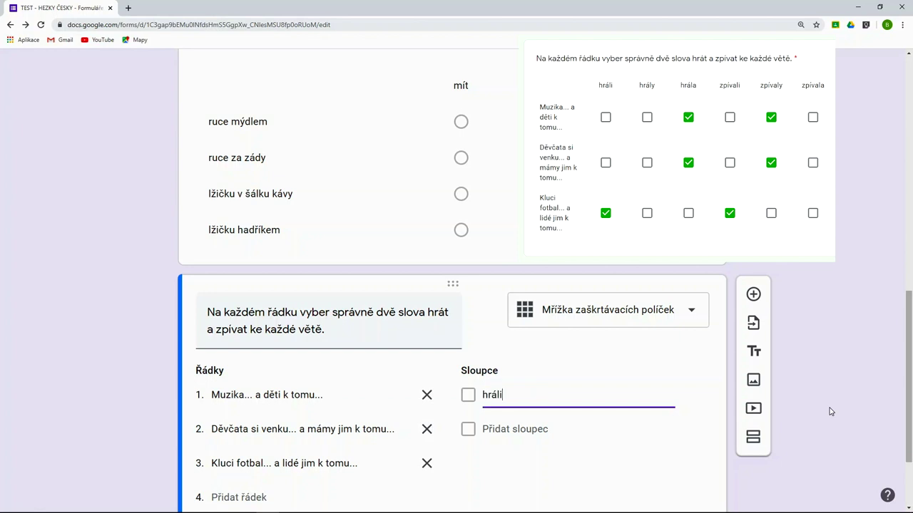
{"action": "key", "text": "Return"}
{"action": "type", "text": "hrály"}
{"action": "key", "text": "Return"}
{"action": "type", "text": "hrála"}
{"action": "key", "text": "Return"}
{"action": "type", "text": "zpívali"}
{"action": "key", "text": "Return"}
{"action": "type", "text": "zpívaly"}
{"action": "key", "text": "Return"}
{"action": "type", "text": "z"}
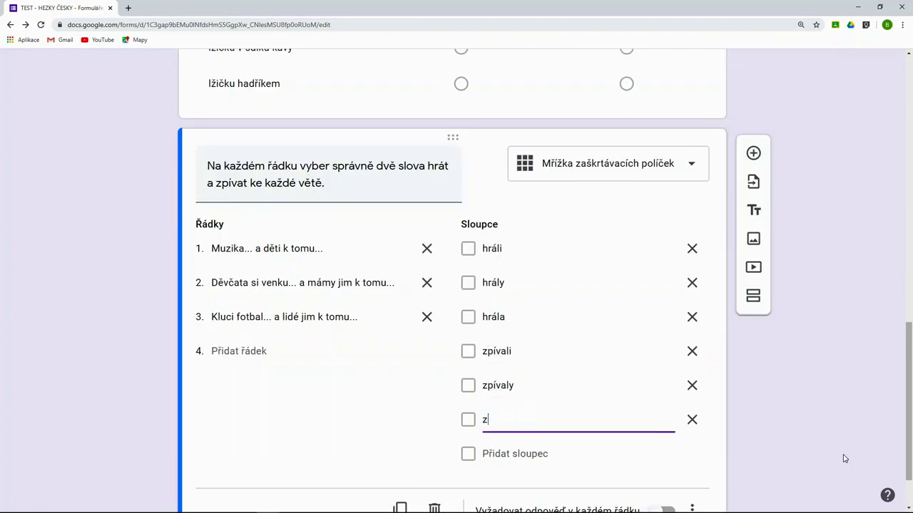
{"action": "scroll", "coordinate": [751, 414], "scroll_direction": "down", "scroll_amount": 1}
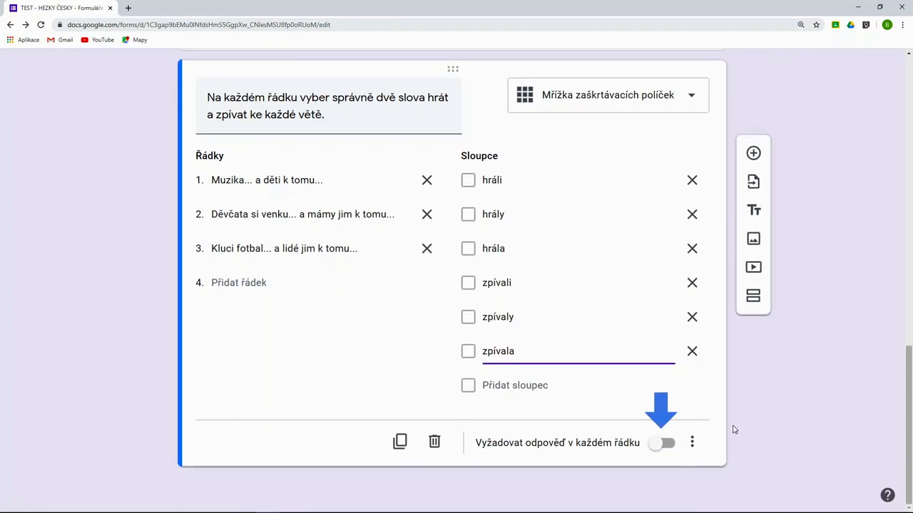
{"action": "left_click", "coordinate": [670, 444]}
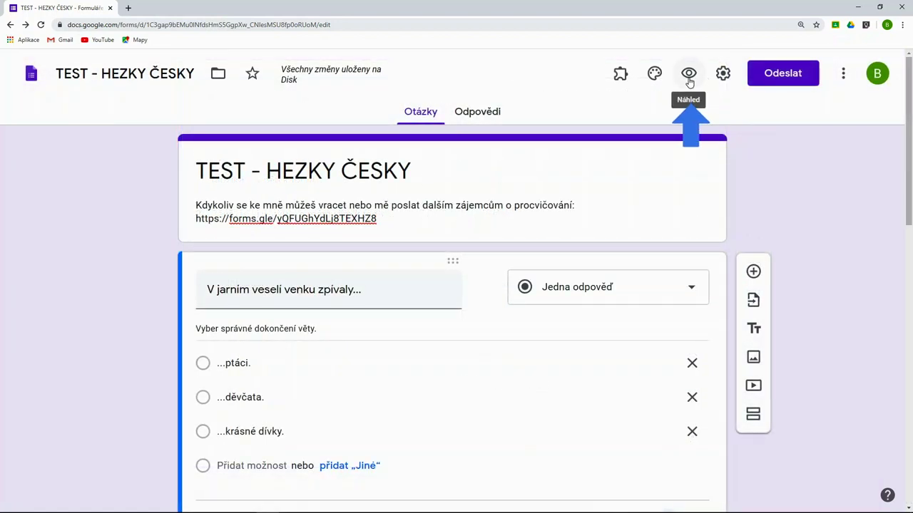
Preview the whole form as respondents see it and return to editing it.
{"action": "left_click", "coordinate": [688, 80]}
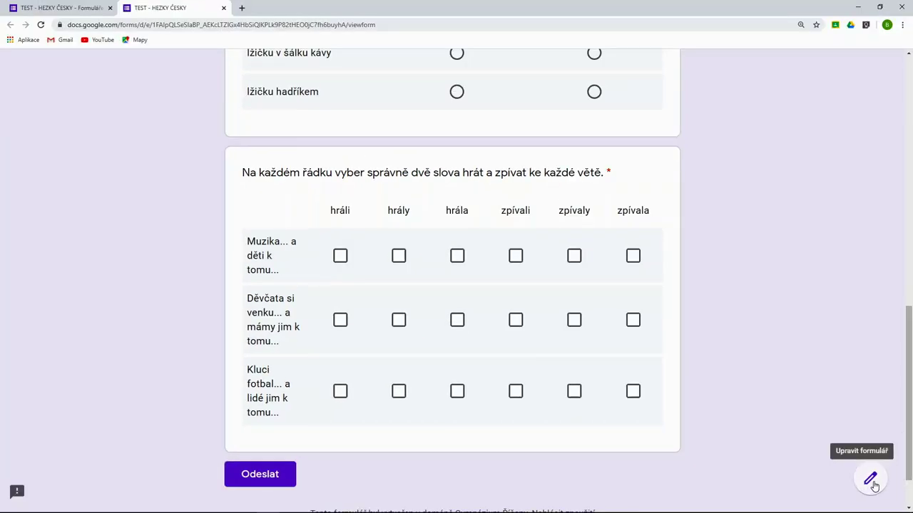
{"action": "left_click", "coordinate": [873, 483]}
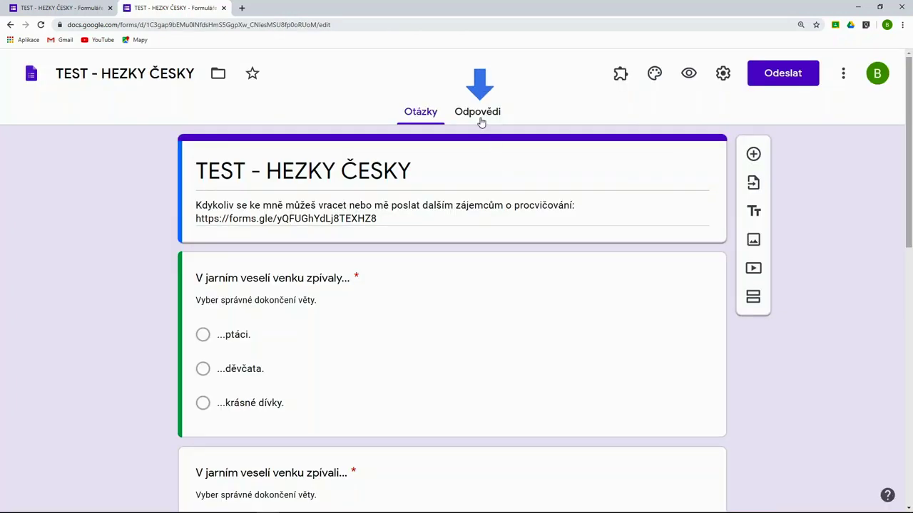
Create a new spreadsheet as the destination for the form's responses.
{"action": "left_click", "coordinate": [480, 115]}
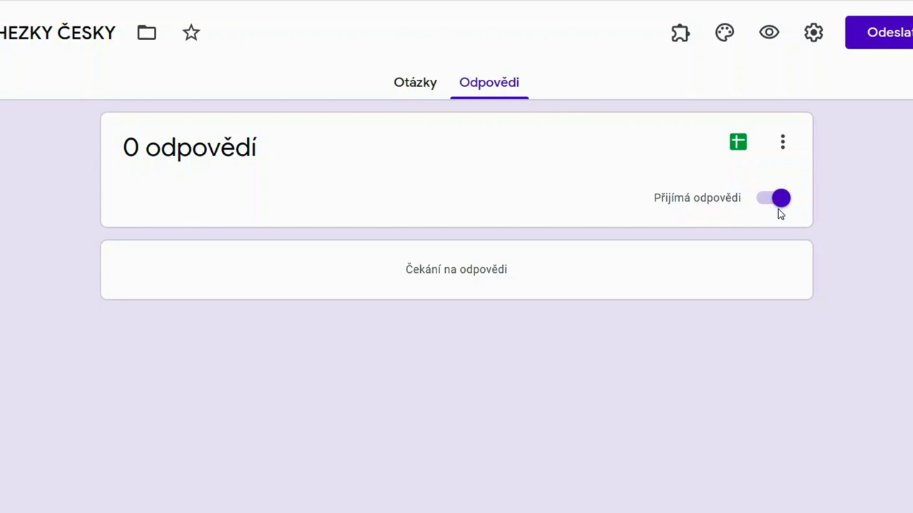
{"action": "left_click", "coordinate": [738, 146]}
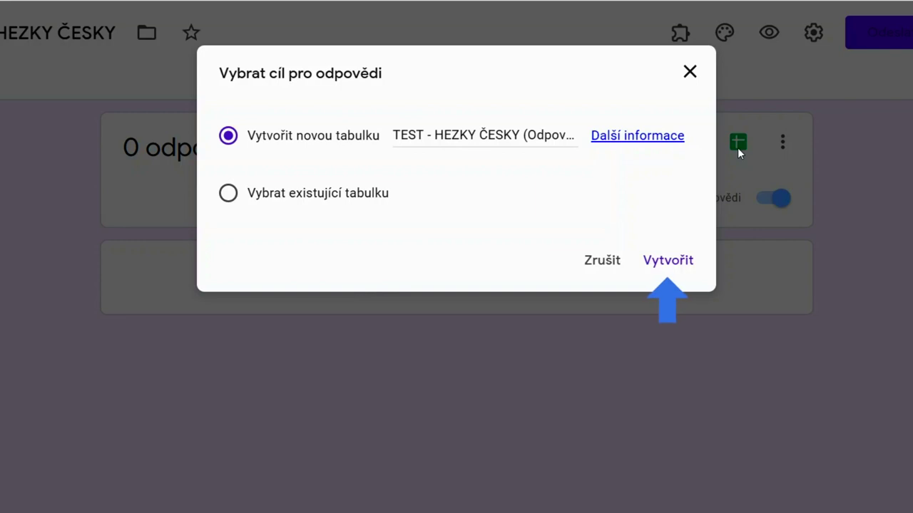
{"action": "left_click", "coordinate": [668, 261]}
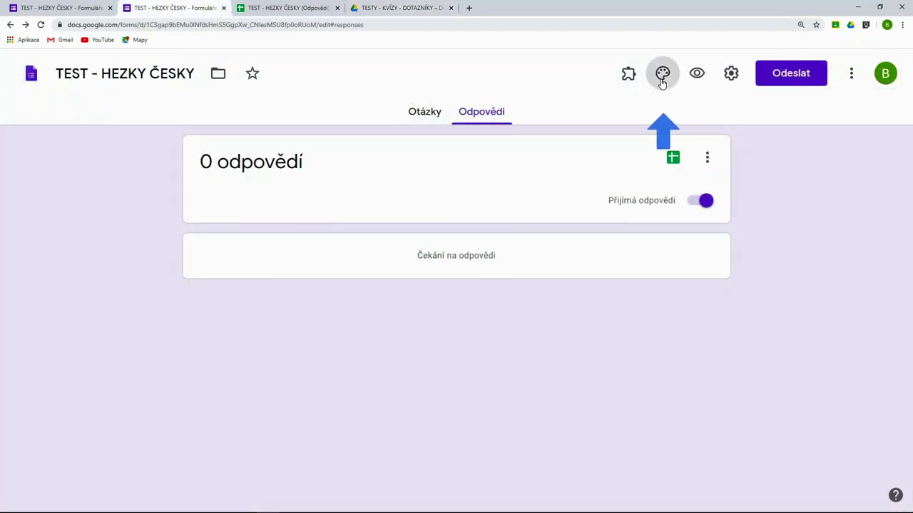
Change the form's theme colour to green, Zelená #4caf50.
{"action": "left_click", "coordinate": [661, 80]}
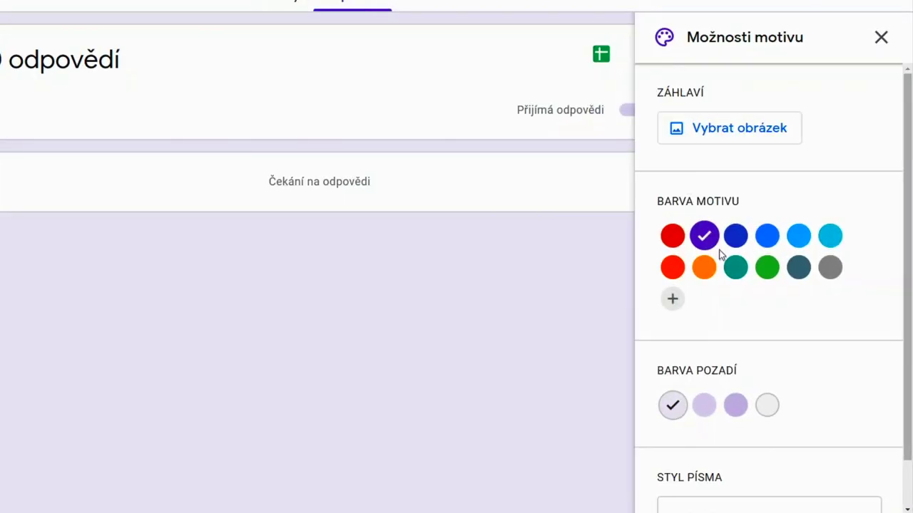
{"action": "left_click", "coordinate": [768, 268]}
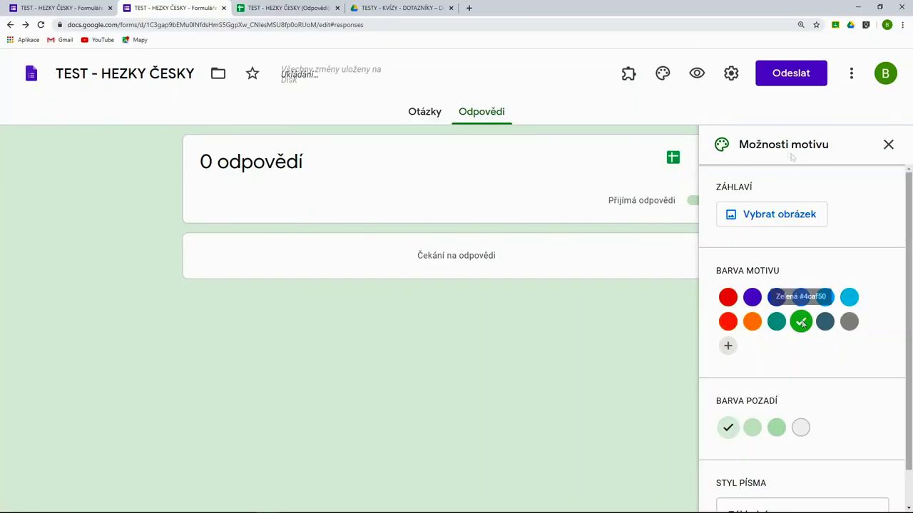
In the form's general settings, collect e-mail addresses, set response receipts to Vždy, and allow respondents to edit after submitting.
{"action": "left_click", "coordinate": [731, 77]}
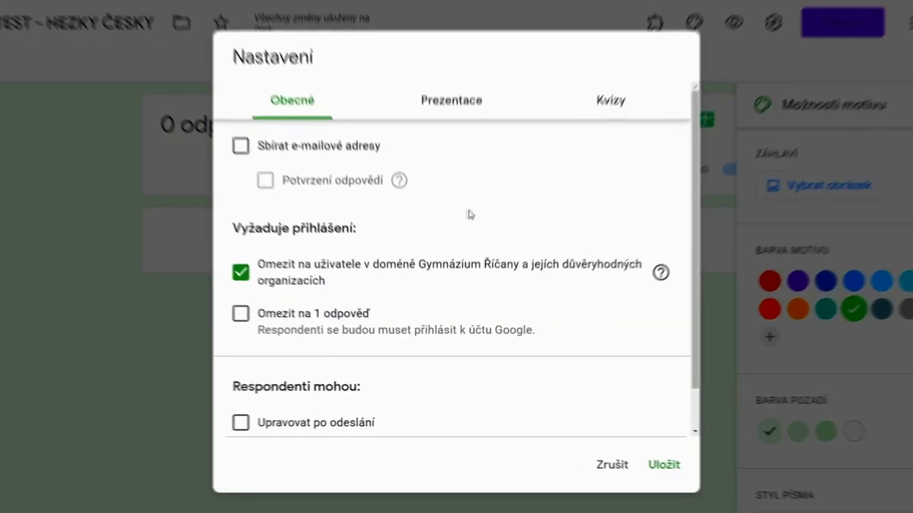
{"action": "left_click", "coordinate": [231, 141]}
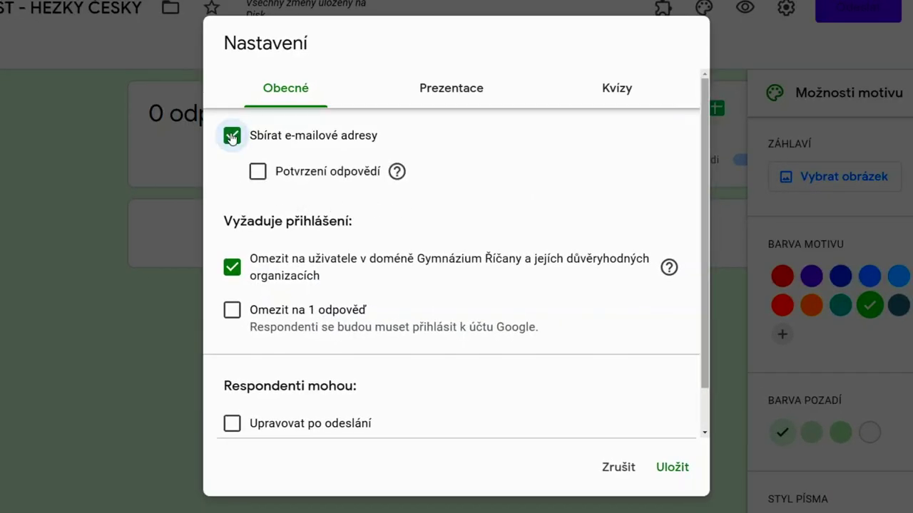
{"action": "left_click", "coordinate": [257, 173]}
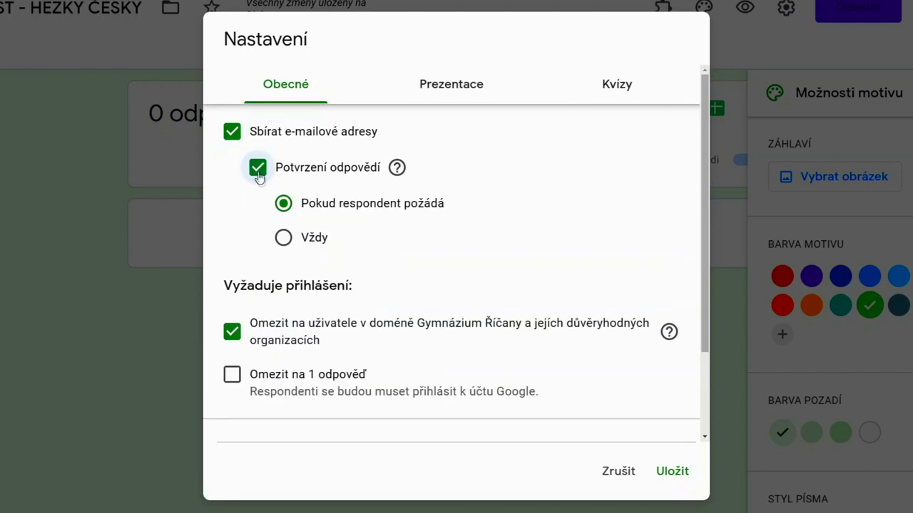
{"action": "left_click", "coordinate": [284, 240]}
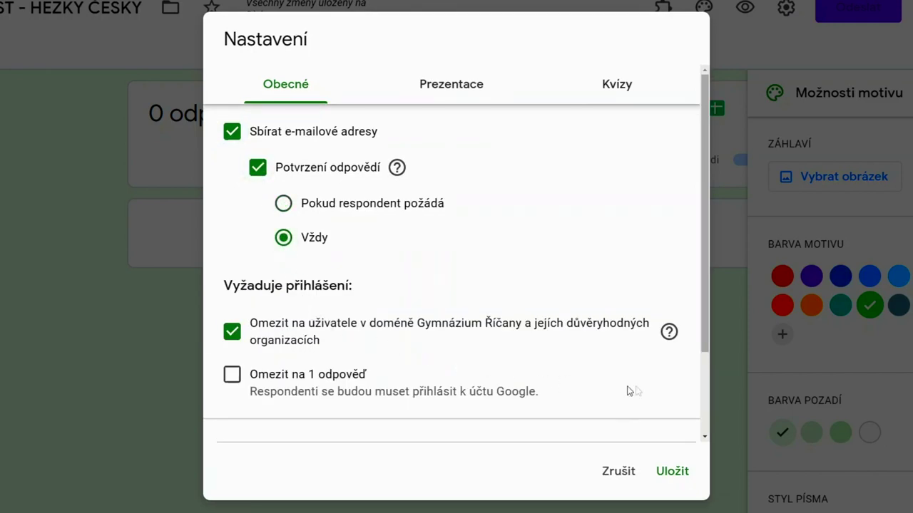
{"action": "left_click_drag", "start_coordinate": [706, 336], "coordinate": [708, 438]}
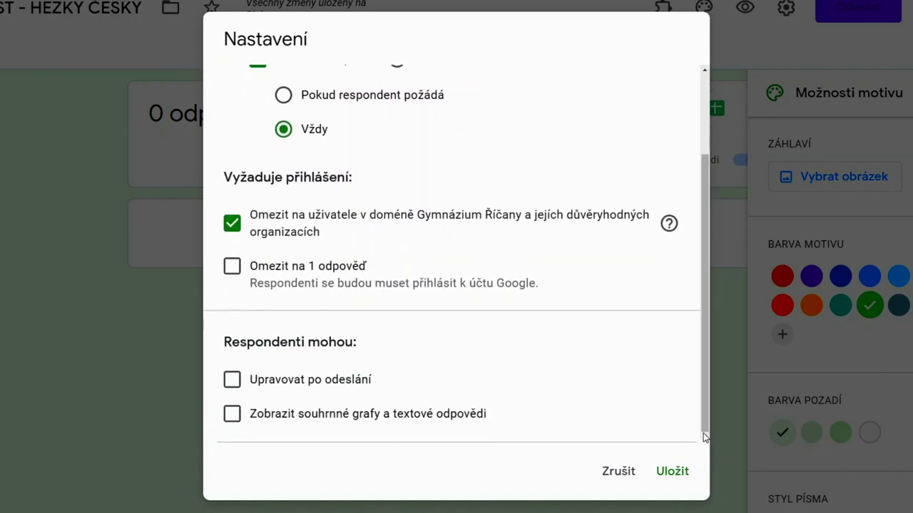
{"action": "left_click", "coordinate": [233, 382]}
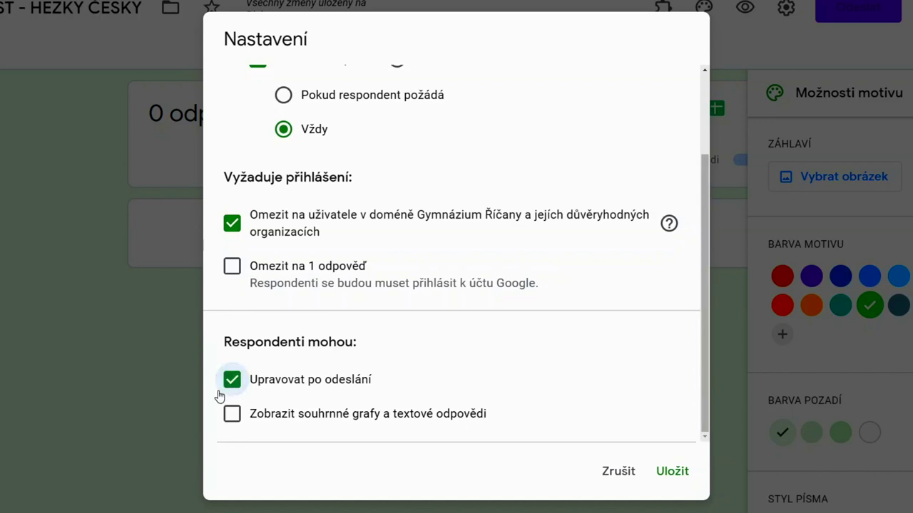
{"action": "left_click_drag", "start_coordinate": [704, 406], "coordinate": [709, 285]}
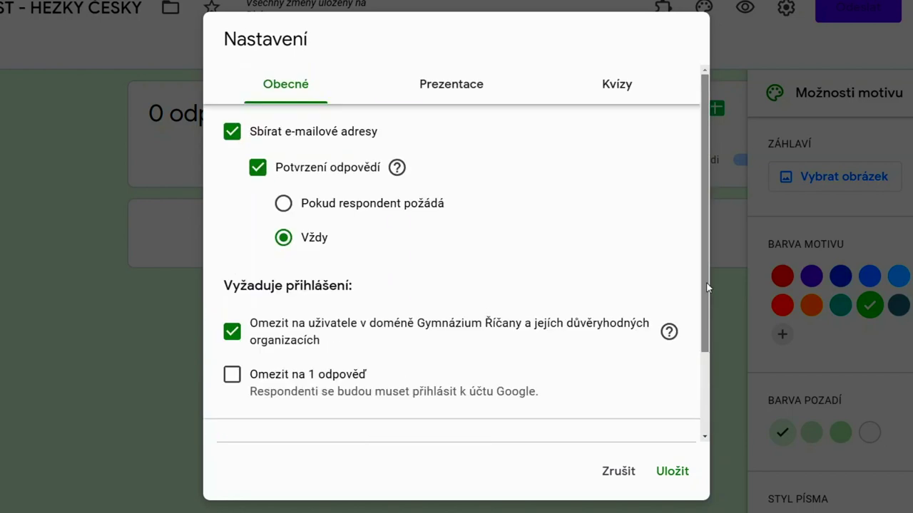
Enable random question order (Náhodné pořadí otázek) in the form's presentation settings.
{"action": "left_click", "coordinate": [479, 95]}
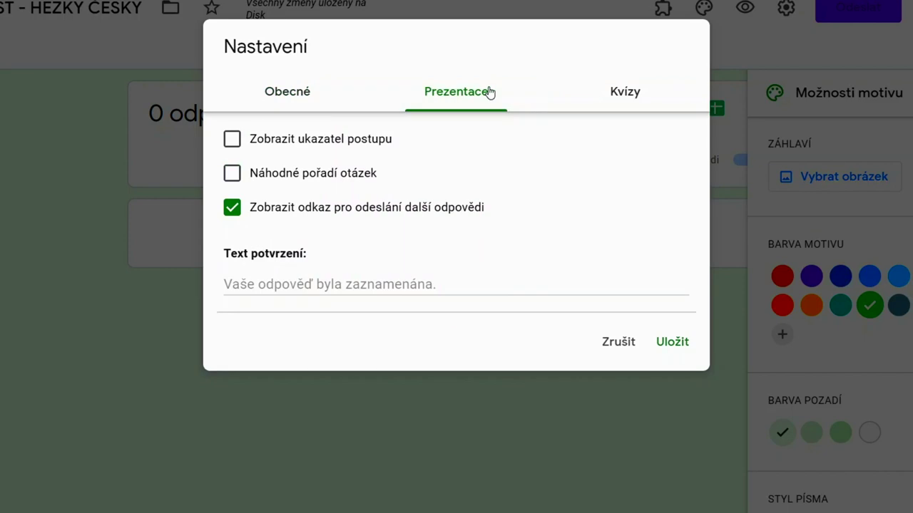
{"action": "left_click", "coordinate": [233, 175]}
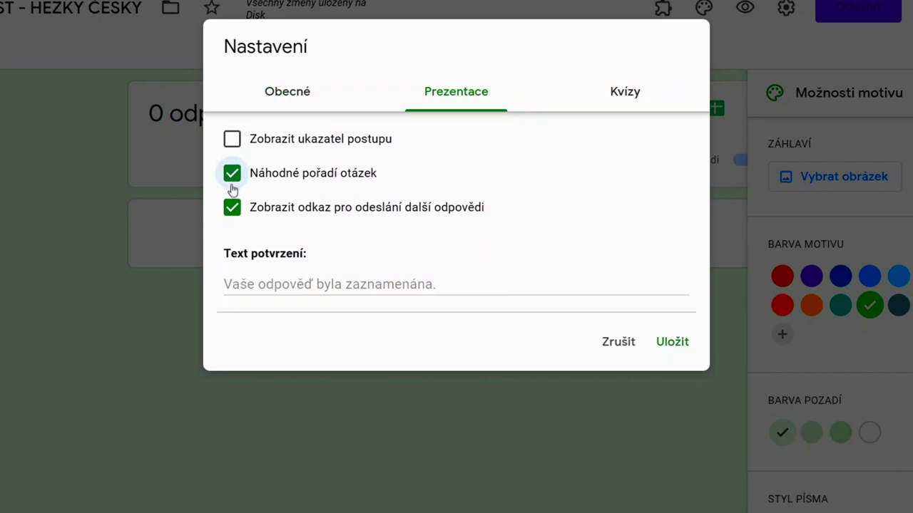
Set the confirmation text to "Děkuji za zvládnutí odeslání testu, své odpovědi najdeš přeposlané také v e-maliu. Zítra se dozvíš výsledky z tohoto testu." and save the settings.
{"action": "left_click", "coordinate": [234, 286]}
{"action": "type", "text": "Děkuji za zvl"}
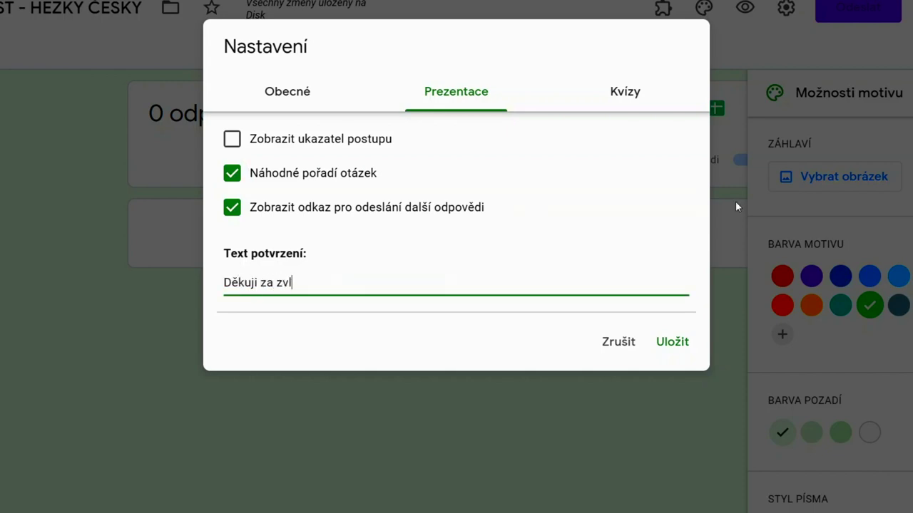
{"action": "type", "text": "ádnutí odeslání testu, své odpově"}
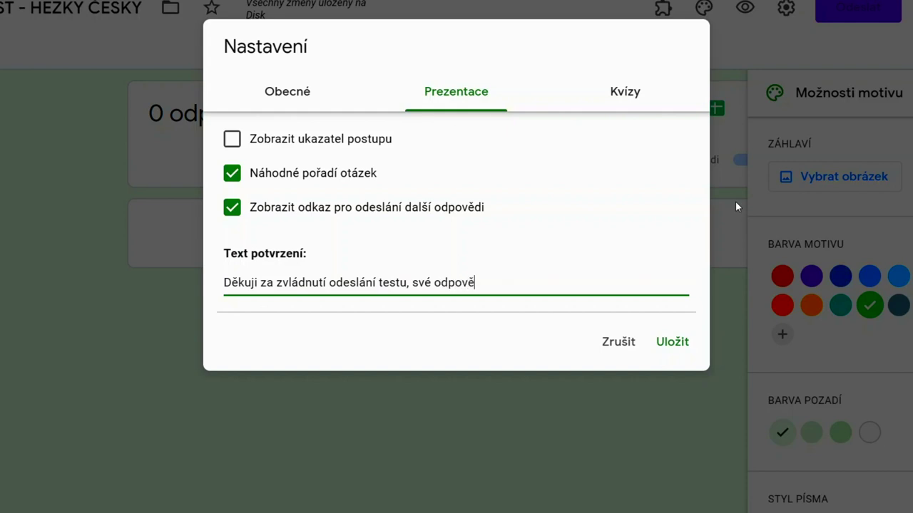
{"action": "type", "text": "di najdeš přeposlané také v e-malu"}
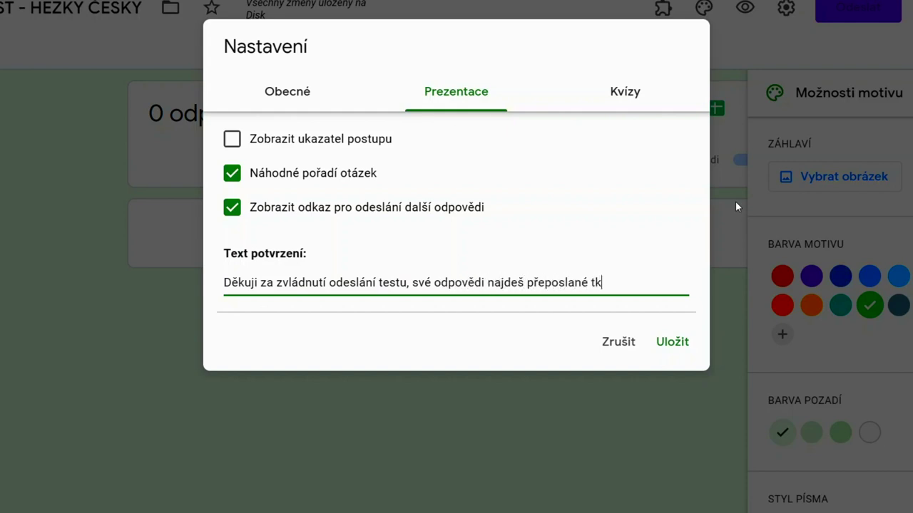
{"action": "key", "text": "BackSpace"}
{"action": "type", "text": "iu. Zít"}
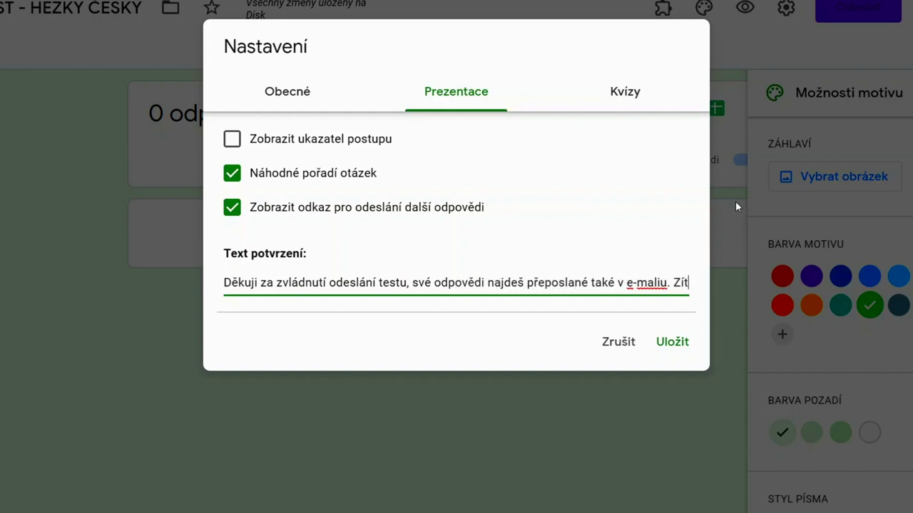
{"action": "type", "text": "ra se dozvíš výsledky z tohoto testu."}
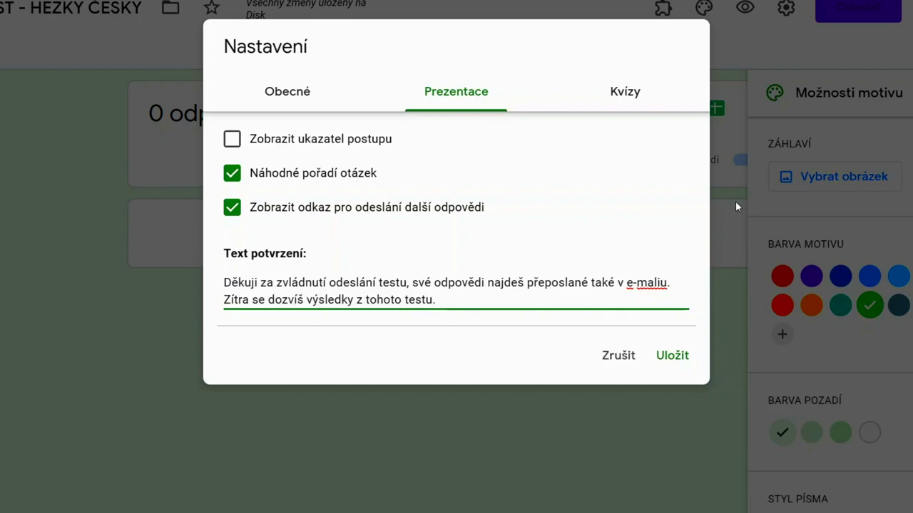
{"action": "left_click", "coordinate": [671, 356]}
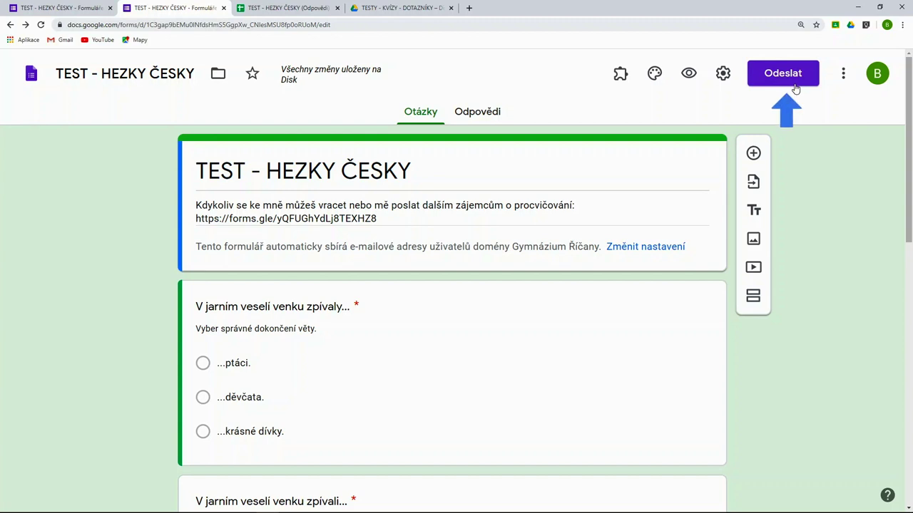
Address the form's e-mail invitation to the 5A class group.
{"action": "left_click", "coordinate": [792, 85]}
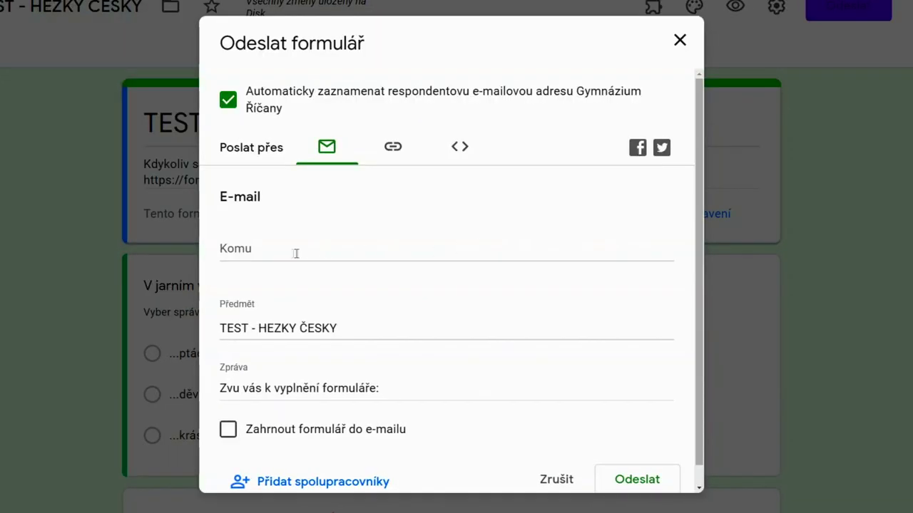
{"action": "left_click", "coordinate": [277, 249]}
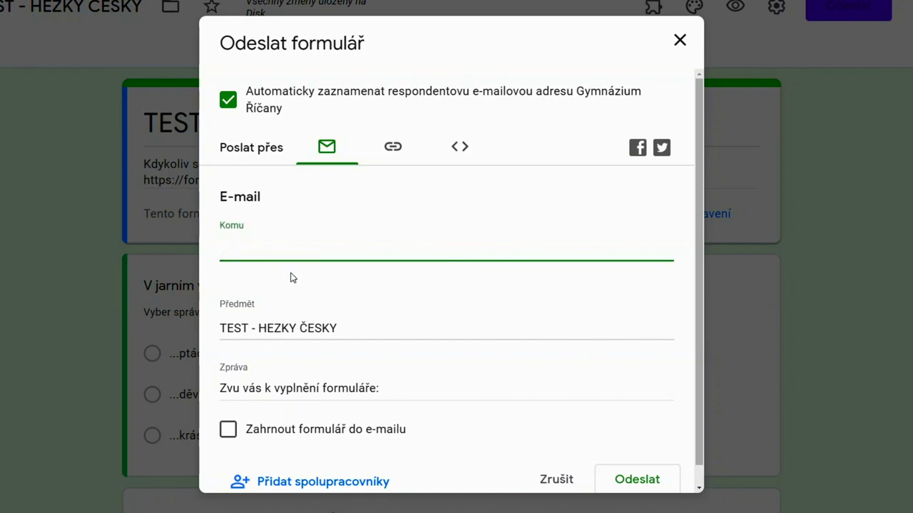
{"action": "type", "text": "5A"}
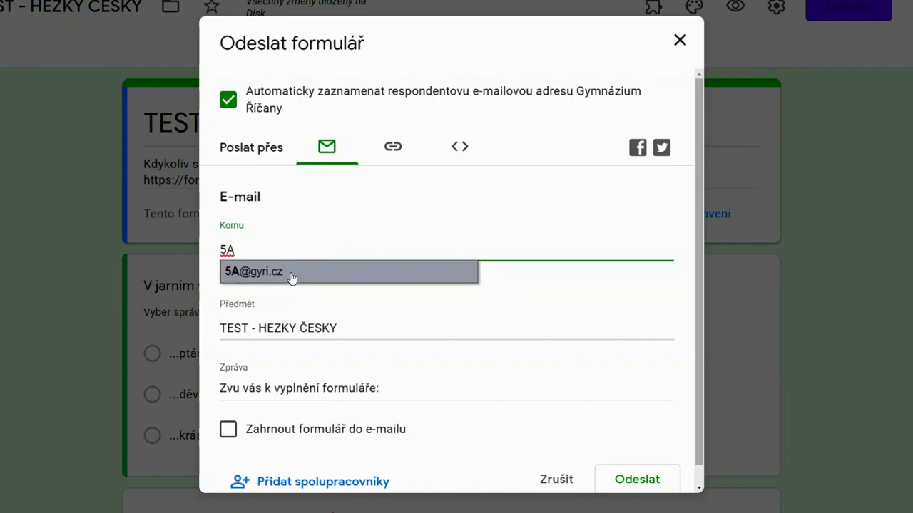
{"action": "left_click", "coordinate": [291, 277]}
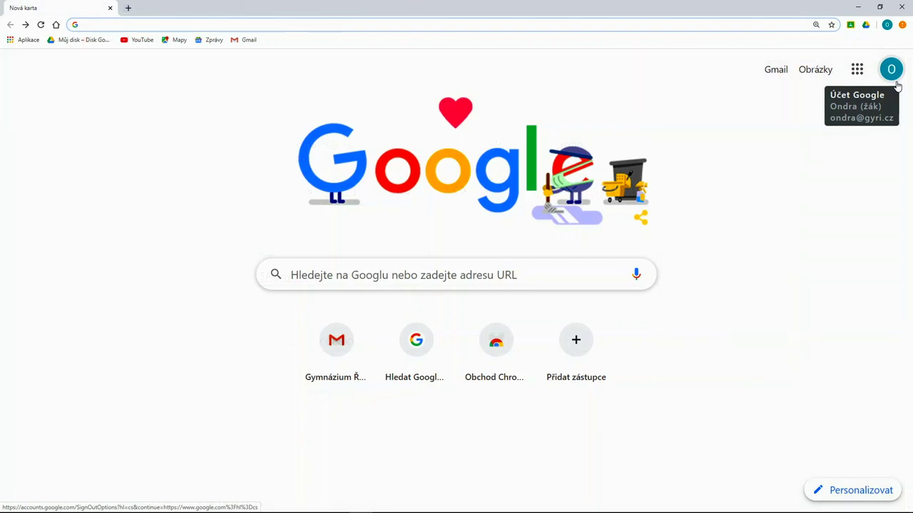
Open the form from the invitation in the student's Gmail and answer the first two questions with "...malí chlapci." and "...krásné dívky.".
{"action": "left_click", "coordinate": [775, 70]}
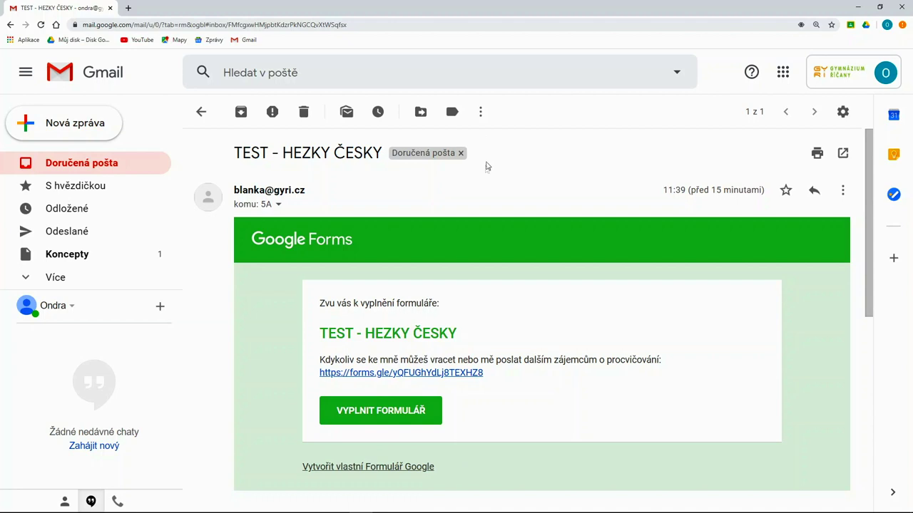
{"action": "left_click", "coordinate": [386, 416]}
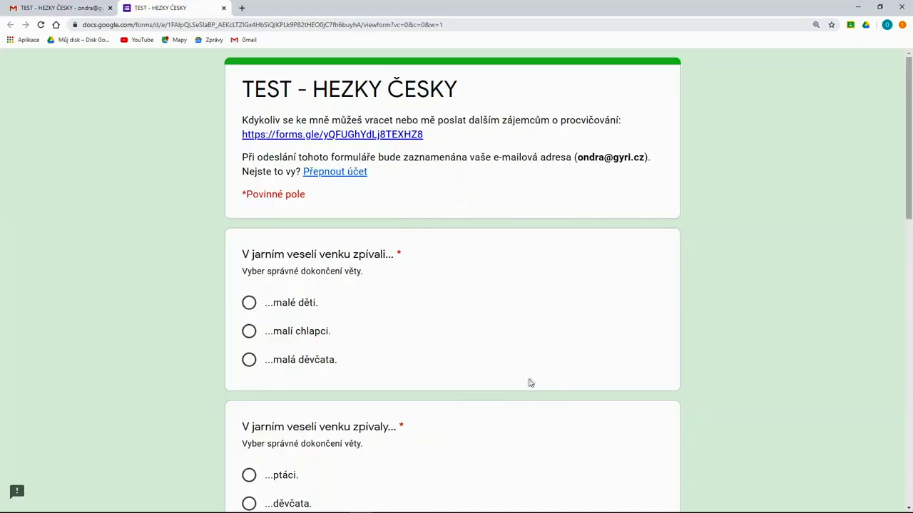
{"action": "scroll", "coordinate": [538, 377], "scroll_direction": "down", "scroll_amount": 2}
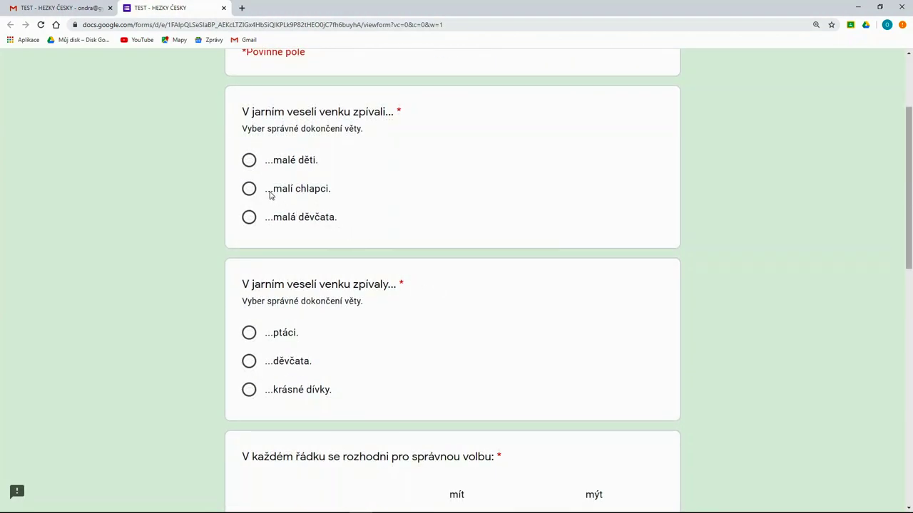
{"action": "left_click", "coordinate": [249, 391]}
Answer the mít/mýt grid: mýt for ruce mýdlem and lžičku hadříkem, mít for ruce za zády and lžičku v šálku kávy.
{"action": "left_click_drag", "start_coordinate": [908, 241], "coordinate": [893, 337]}
{"action": "left_click", "coordinate": [594, 250]}
{"action": "left_click", "coordinate": [457, 290]}
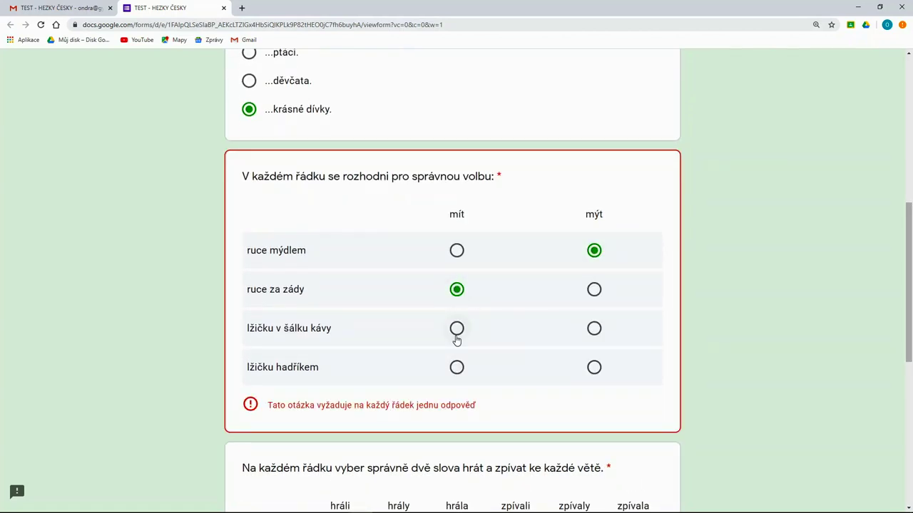
{"action": "left_click", "coordinate": [456, 328]}
{"action": "left_click", "coordinate": [594, 367]}
In the checkbox grid, mark hrála and zpívaly for Muzika and Děvčata, hráli and zpívaly for Kluci, and submit the form.
{"action": "scroll", "coordinate": [594, 369], "scroll_direction": "down", "scroll_amount": 4}
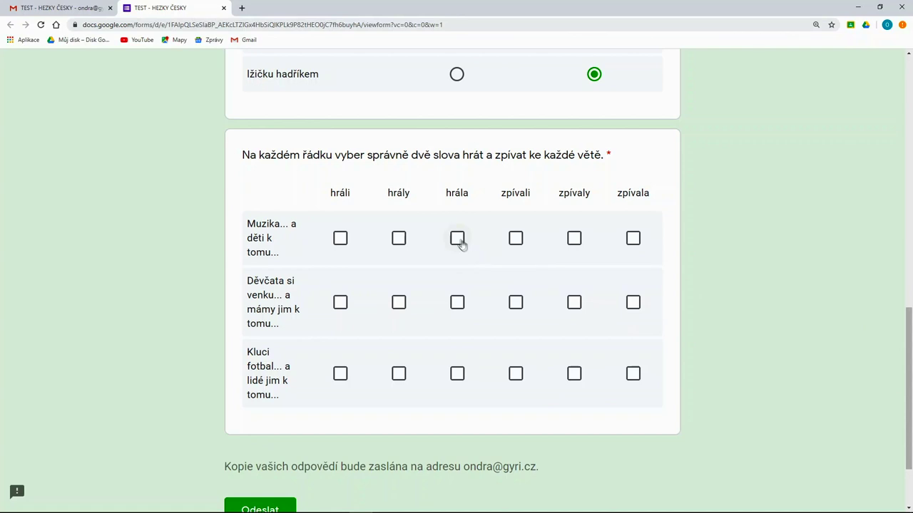
{"action": "left_click", "coordinate": [457, 238]}
{"action": "left_click", "coordinate": [574, 239]}
{"action": "left_click", "coordinate": [458, 302]}
{"action": "left_click", "coordinate": [574, 302]}
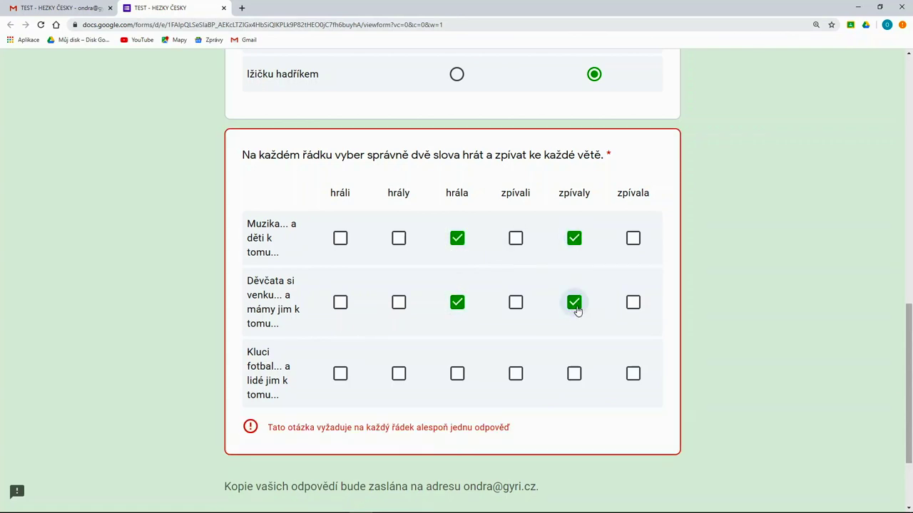
{"action": "left_click", "coordinate": [341, 373]}
{"action": "left_click", "coordinate": [574, 374]}
{"action": "scroll", "coordinate": [326, 437], "scroll_direction": "down", "scroll_amount": 2}
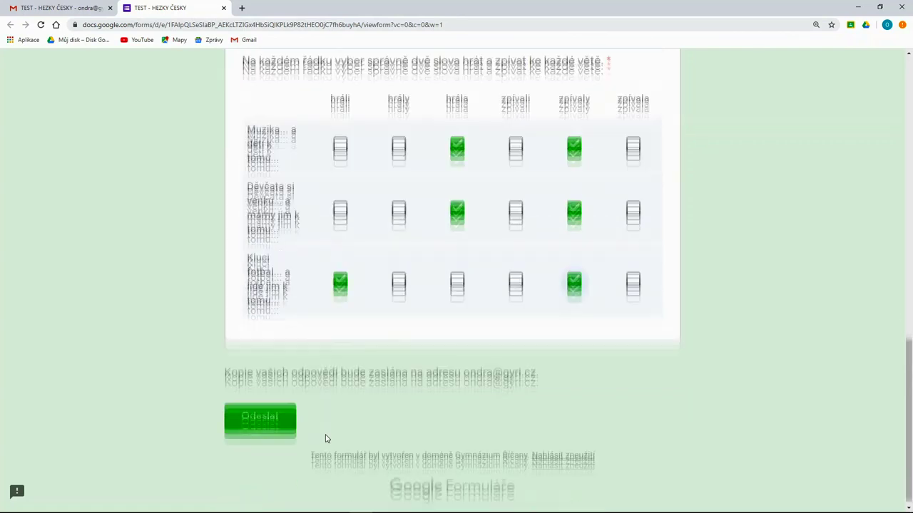
{"action": "left_click", "coordinate": [263, 423]}
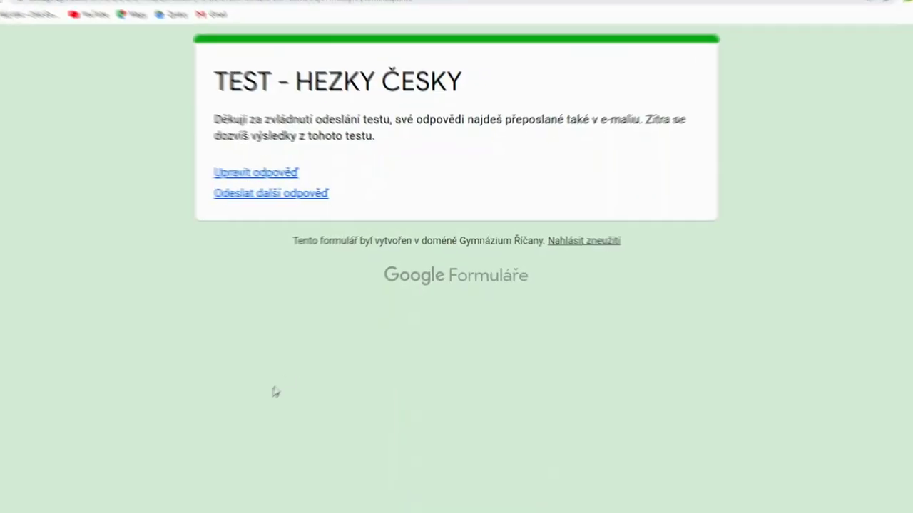
Edit the submitted response, replacing zpívaly with zpívali in the "Kluci fotbal..." row, and resubmit it.
{"action": "left_click", "coordinate": [227, 169]}
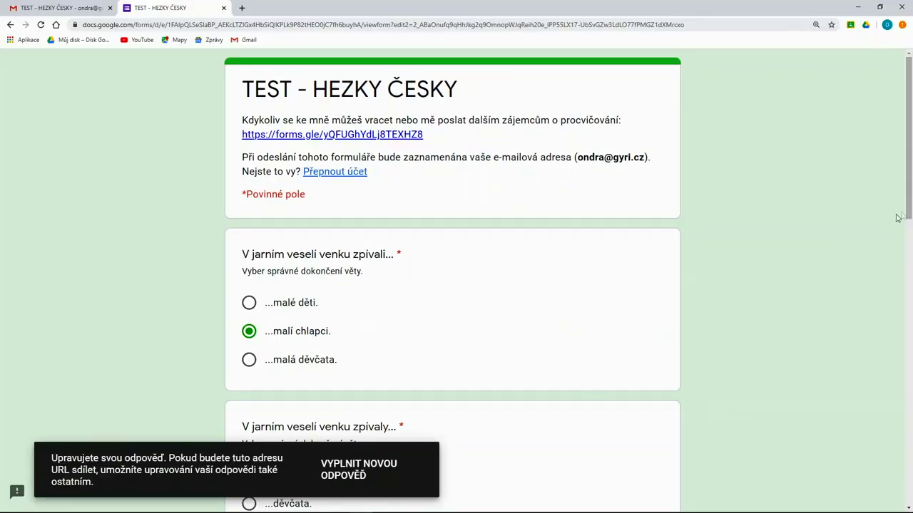
{"action": "scroll", "coordinate": [897, 218], "scroll_direction": "down", "scroll_amount": 15}
{"action": "left_click", "coordinate": [514, 319]}
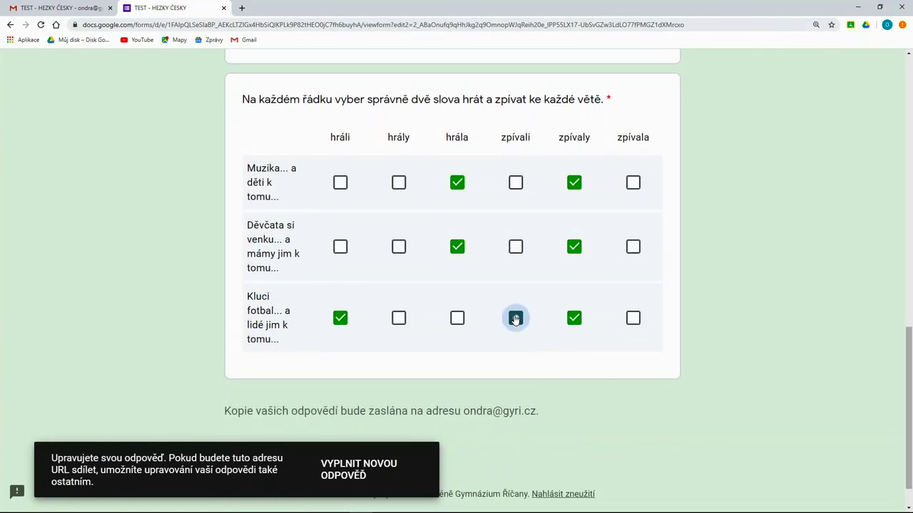
{"action": "scroll", "coordinate": [514, 319], "scroll_direction": "down", "scroll_amount": 1}
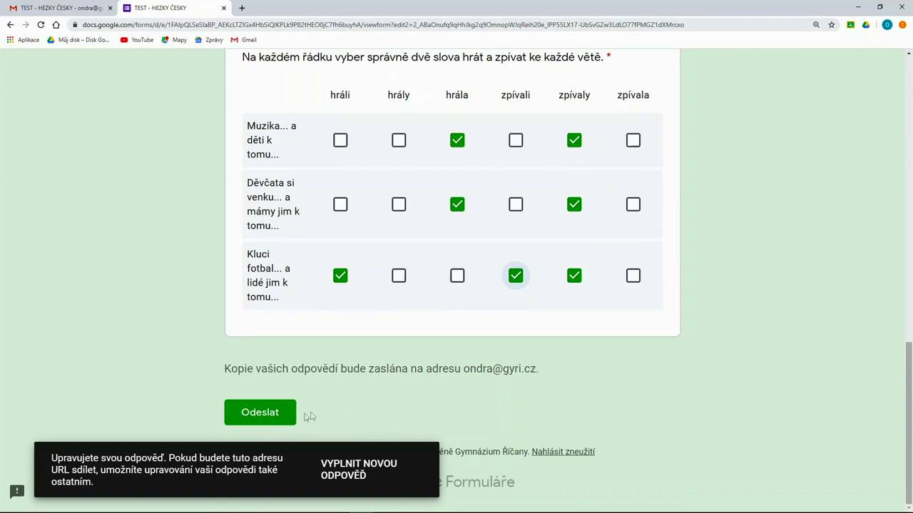
{"action": "left_click", "coordinate": [573, 279]}
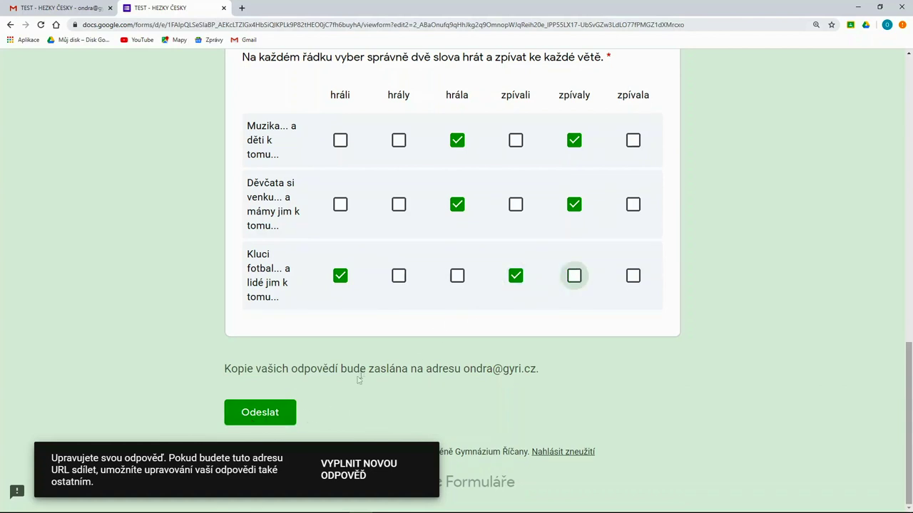
{"action": "left_click", "coordinate": [260, 413]}
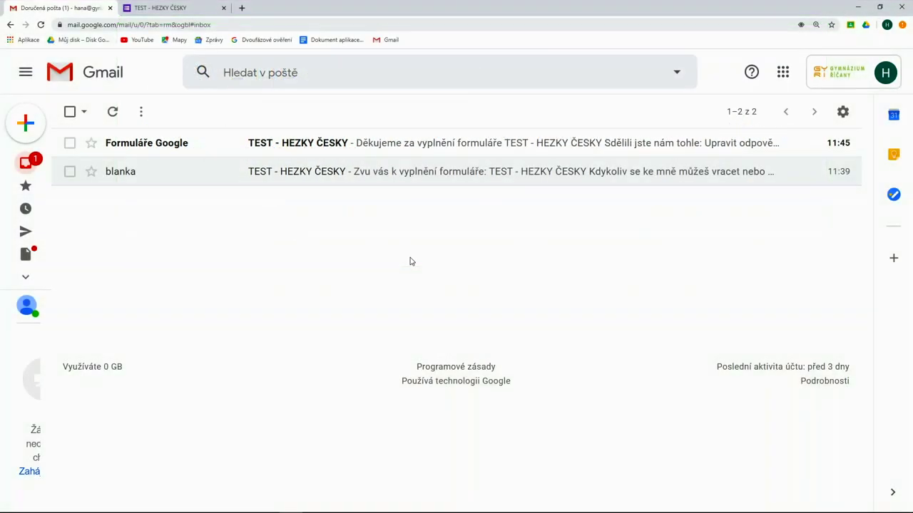
Open the Google Forms response receipt in the student's Gmail inbox and review the copied answers.
{"action": "left_click", "coordinate": [414, 147]}
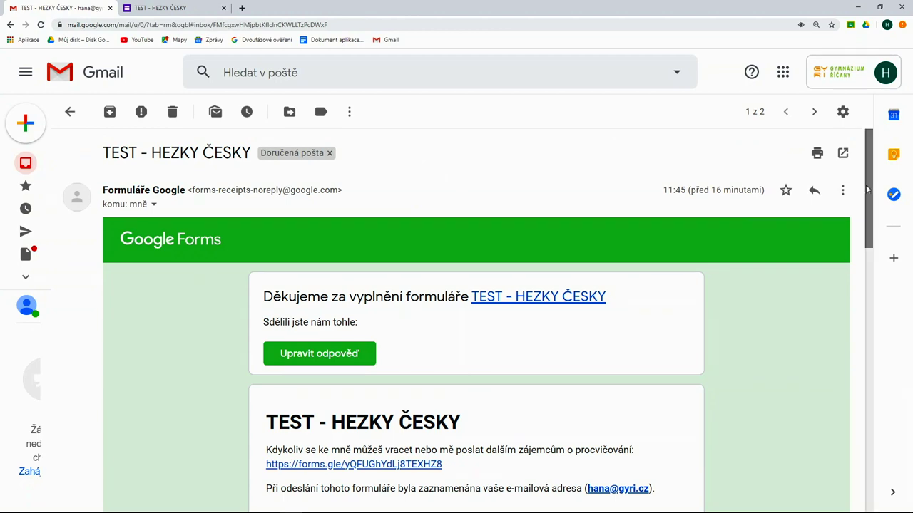
{"action": "left_click_drag", "start_coordinate": [869, 187], "coordinate": [877, 433]}
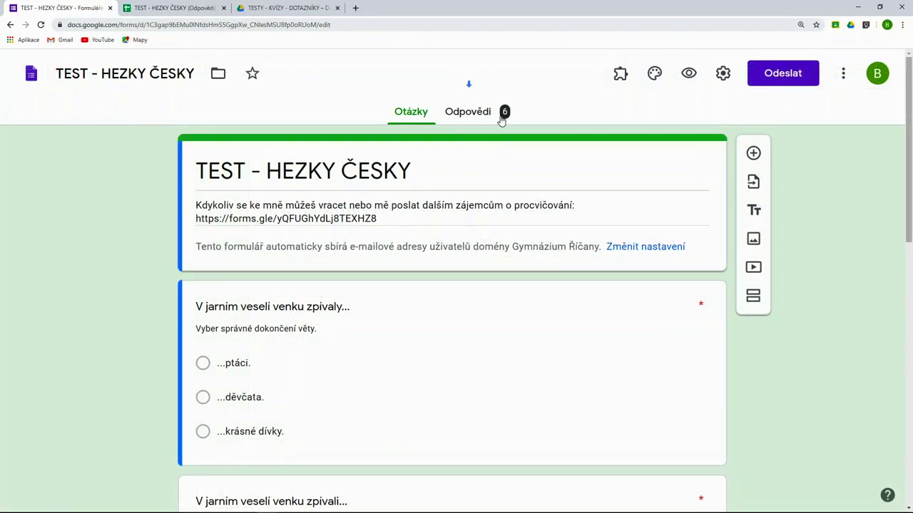
Review the teacher's collected responses in the form's summary and in the linked response spreadsheet.
{"action": "left_click", "coordinate": [503, 119]}
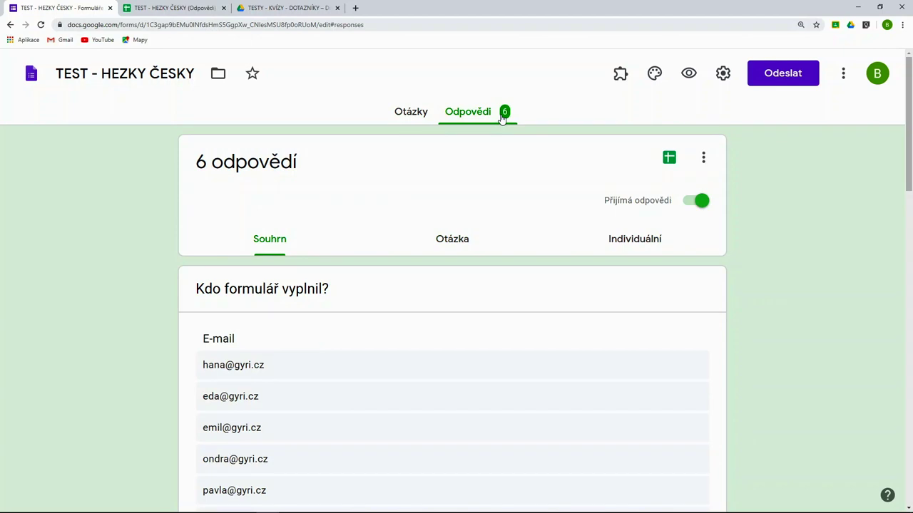
{"action": "left_click_drag", "start_coordinate": [907, 139], "coordinate": [910, 421]}
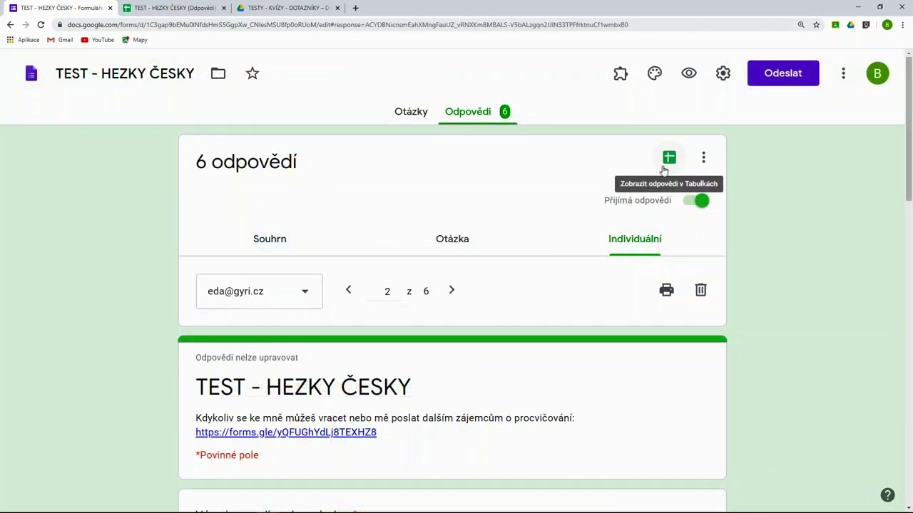
{"action": "left_click", "coordinate": [184, 8]}
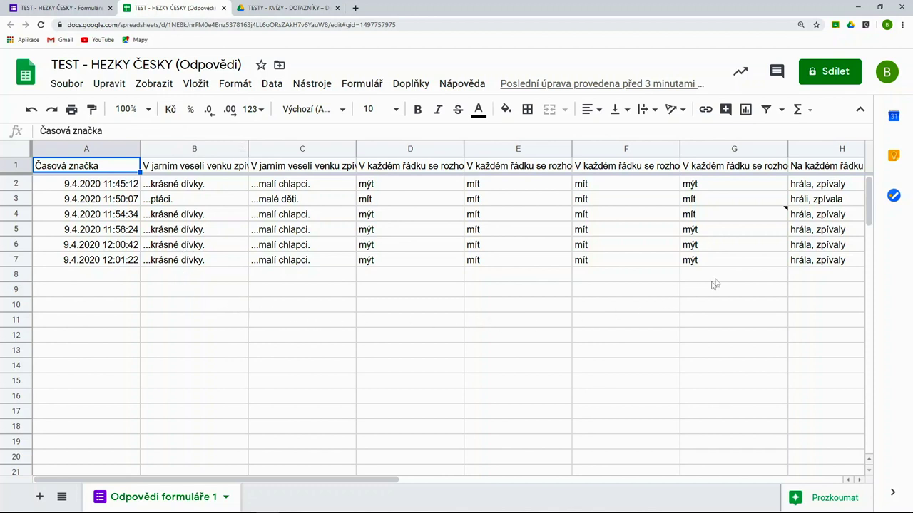
{"action": "mouse_move", "coordinate": [785, 211]}
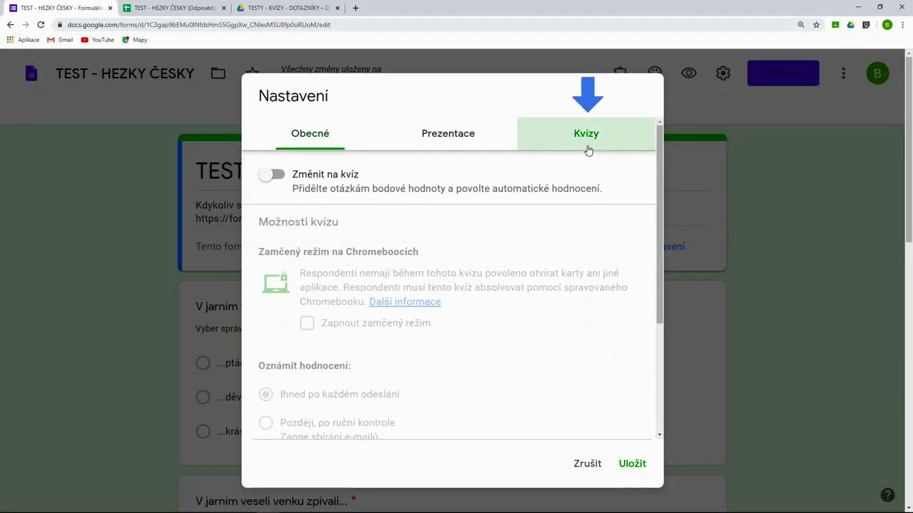
Turn the form into a quiz (Změnit na kvíz) in the form's settings.
{"action": "left_click", "coordinate": [588, 150]}
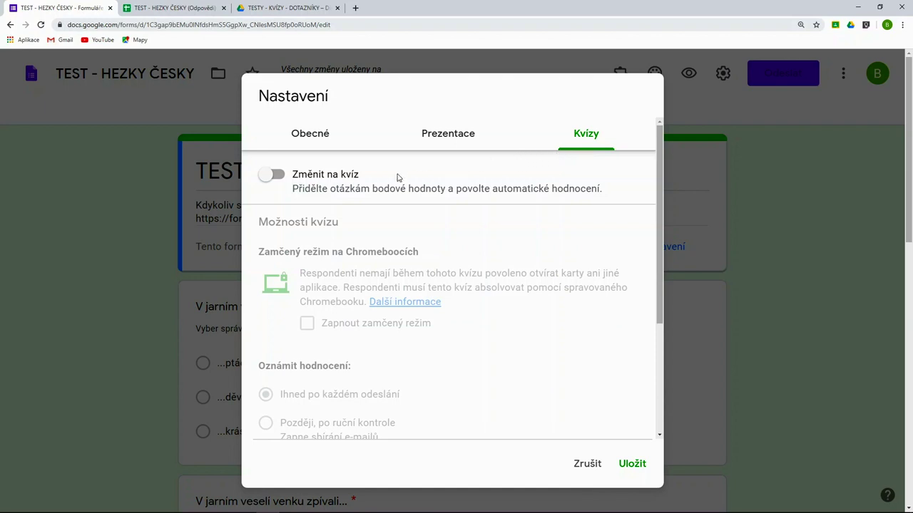
{"action": "left_click", "coordinate": [278, 176]}
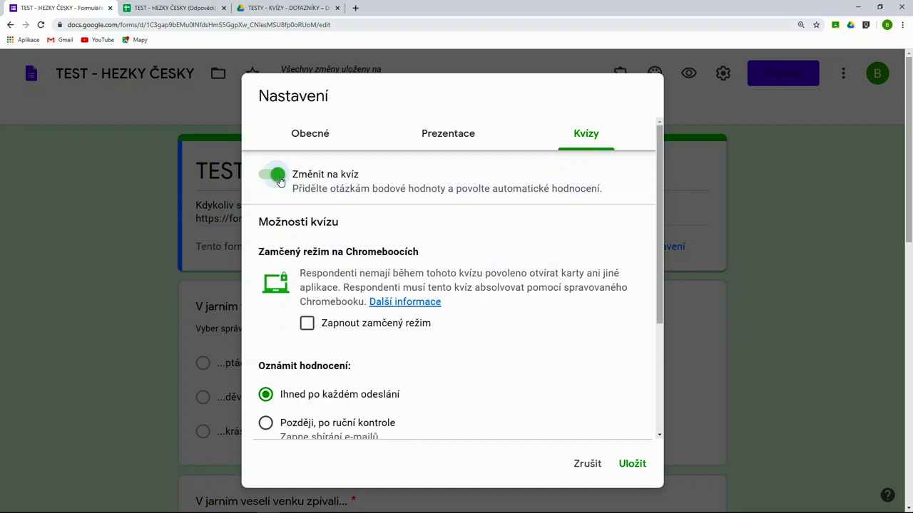